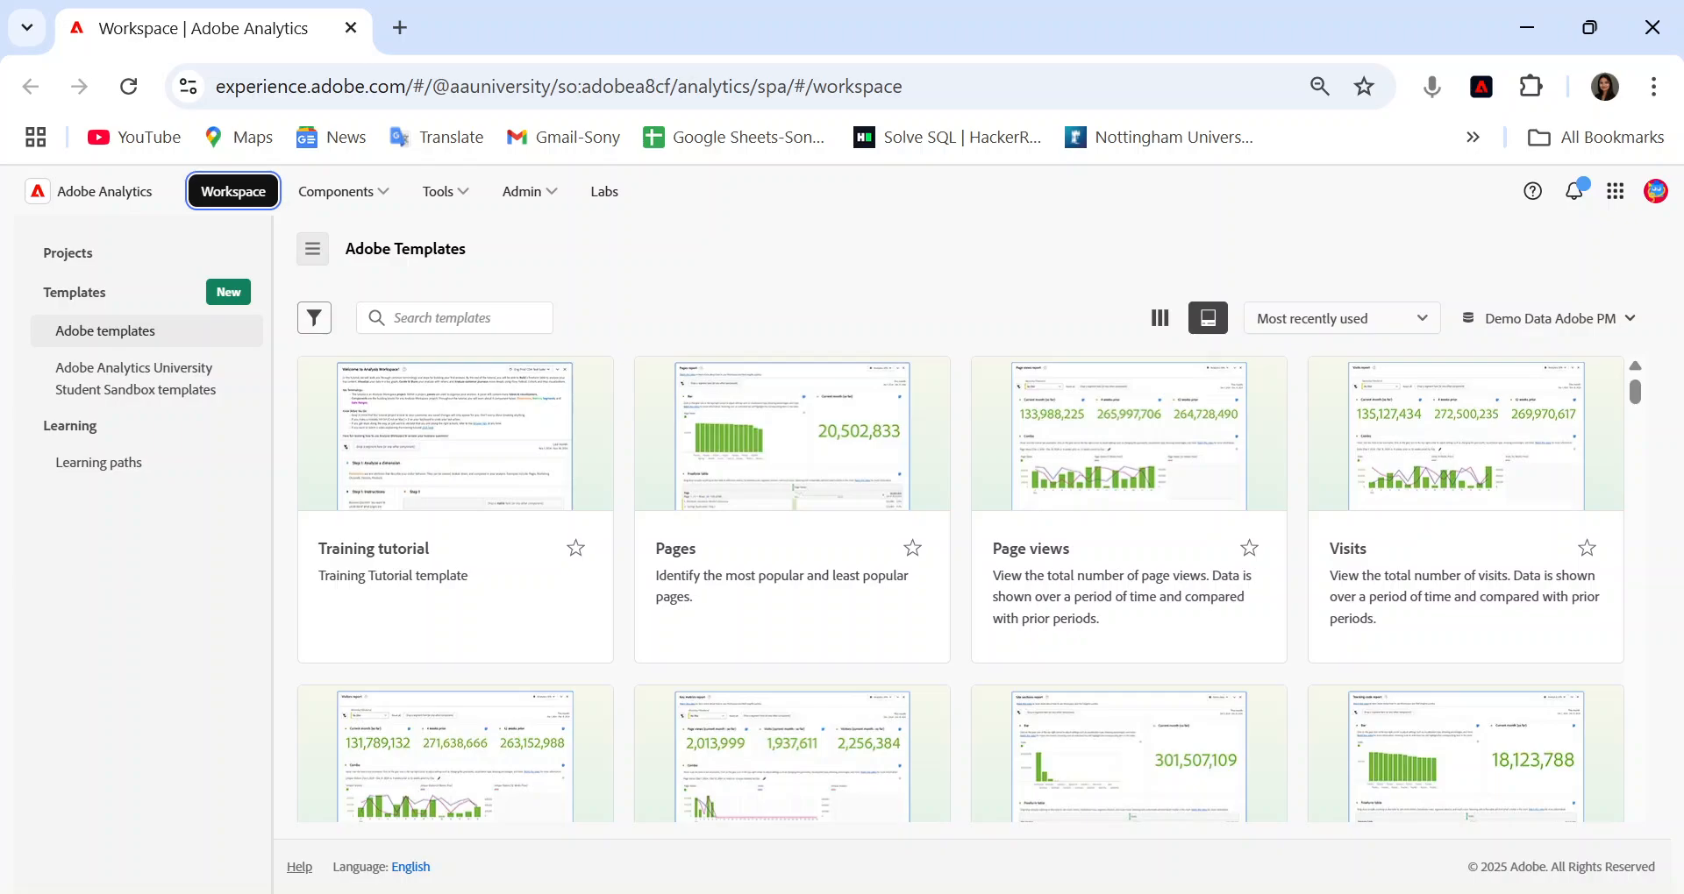
# Step: Search Google in a new browser tab for "adobe experience platform debugger chrome extension" and open its Chrome Web Store page
pyautogui.click(401, 28)
pyautogui.write('google.com')
pyautogui.press('Return')
pyautogui.write('ado')
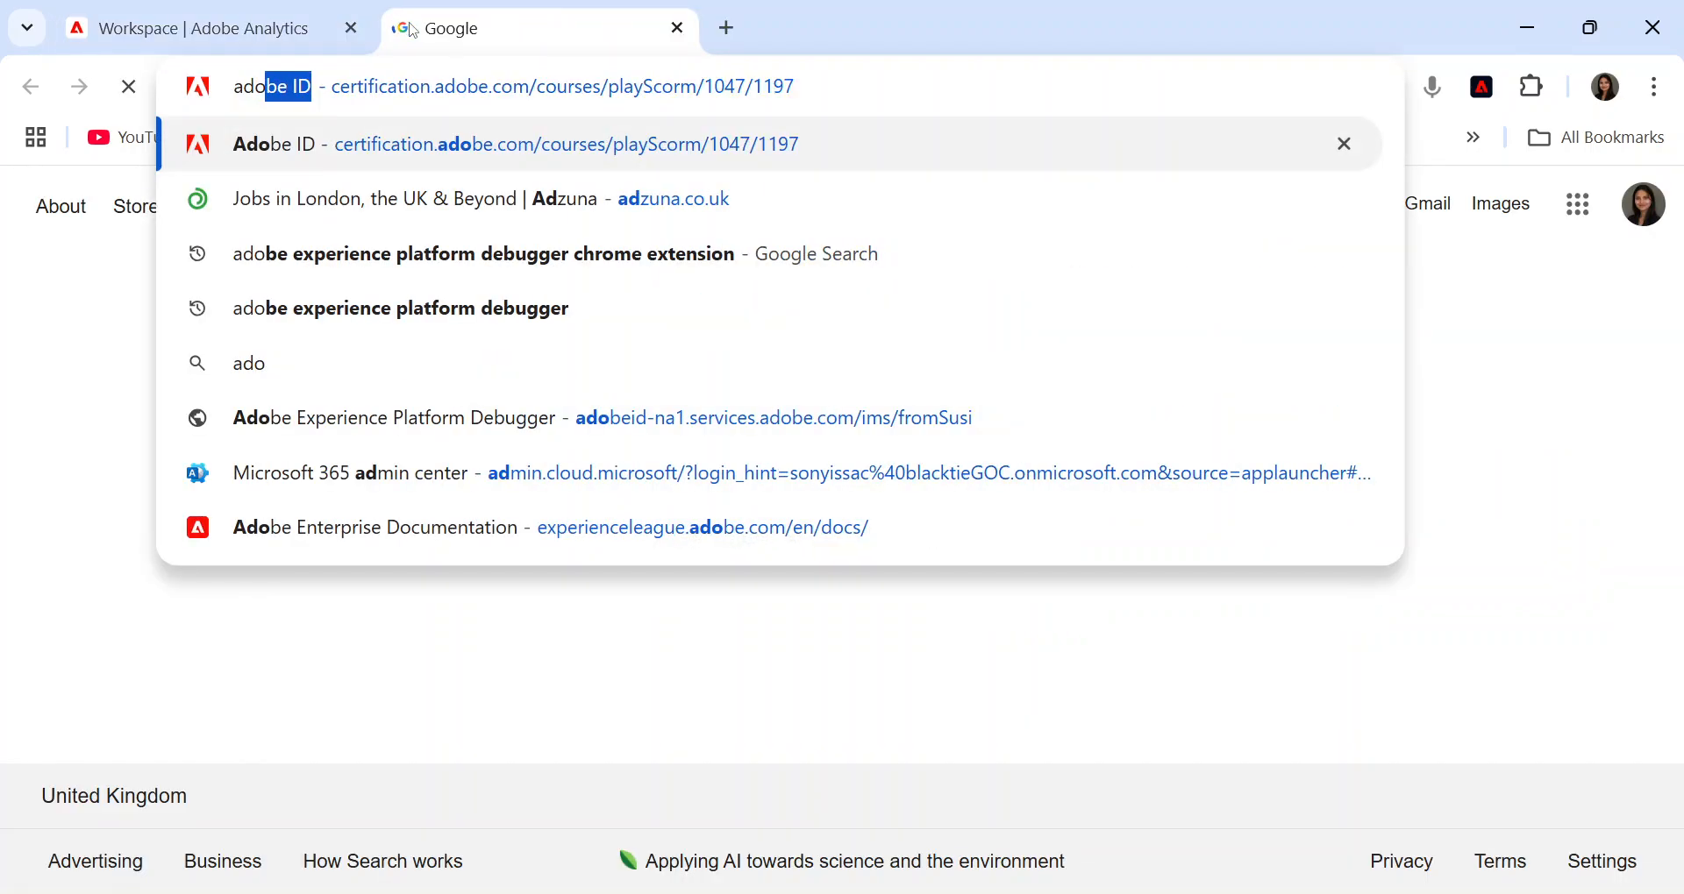
pyautogui.write('be')
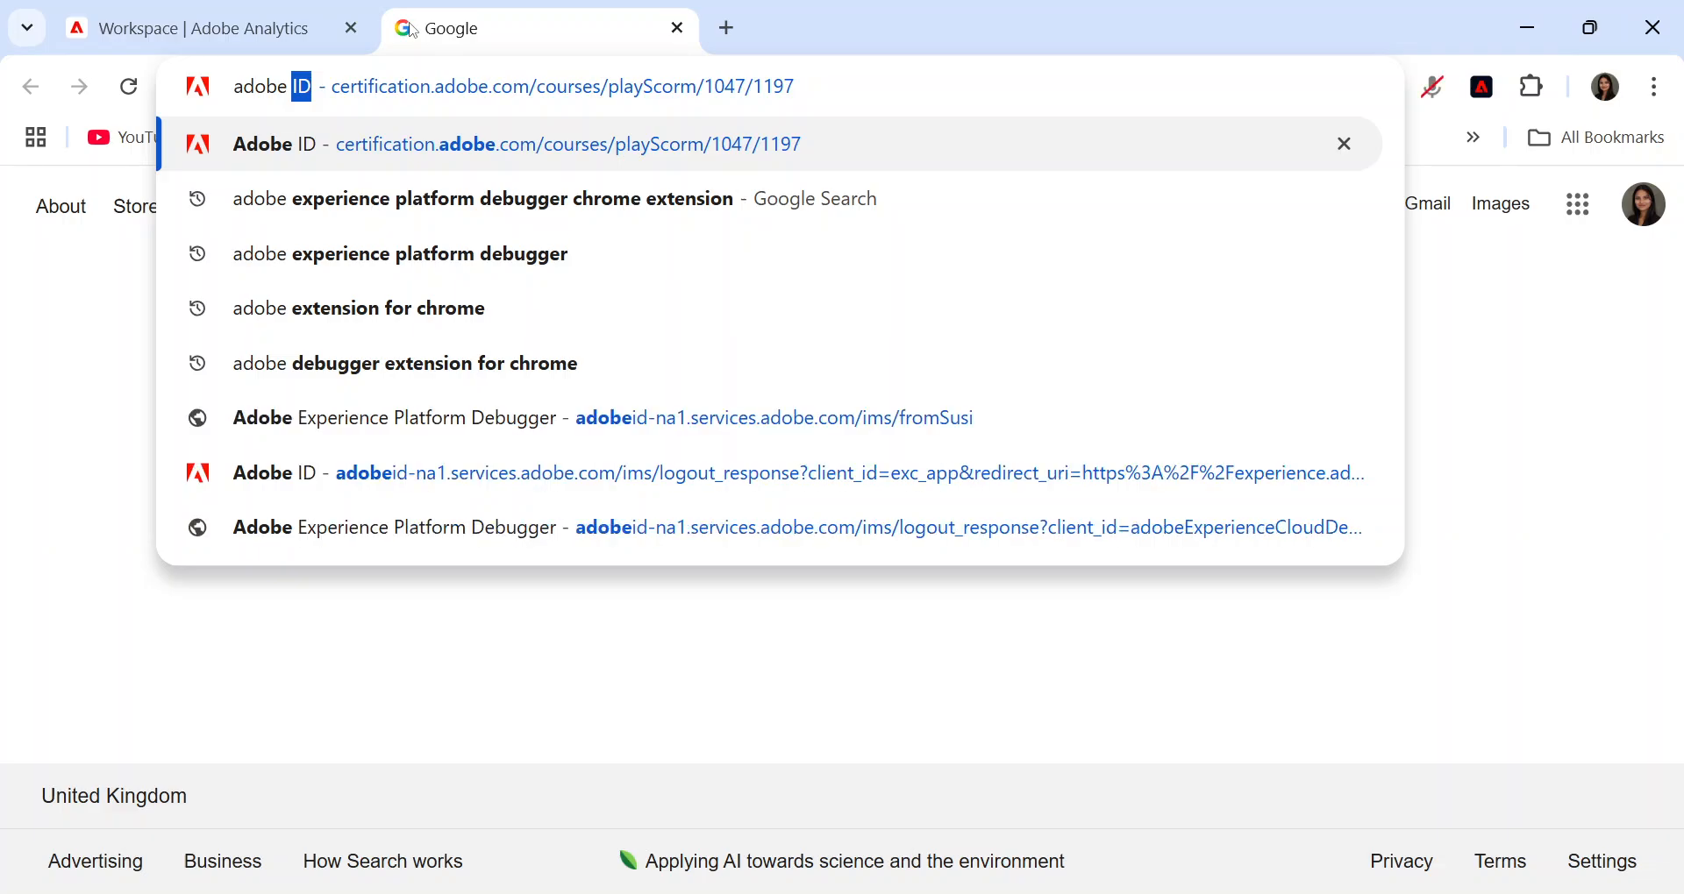
pyautogui.press('Down')
pyautogui.press('Return')
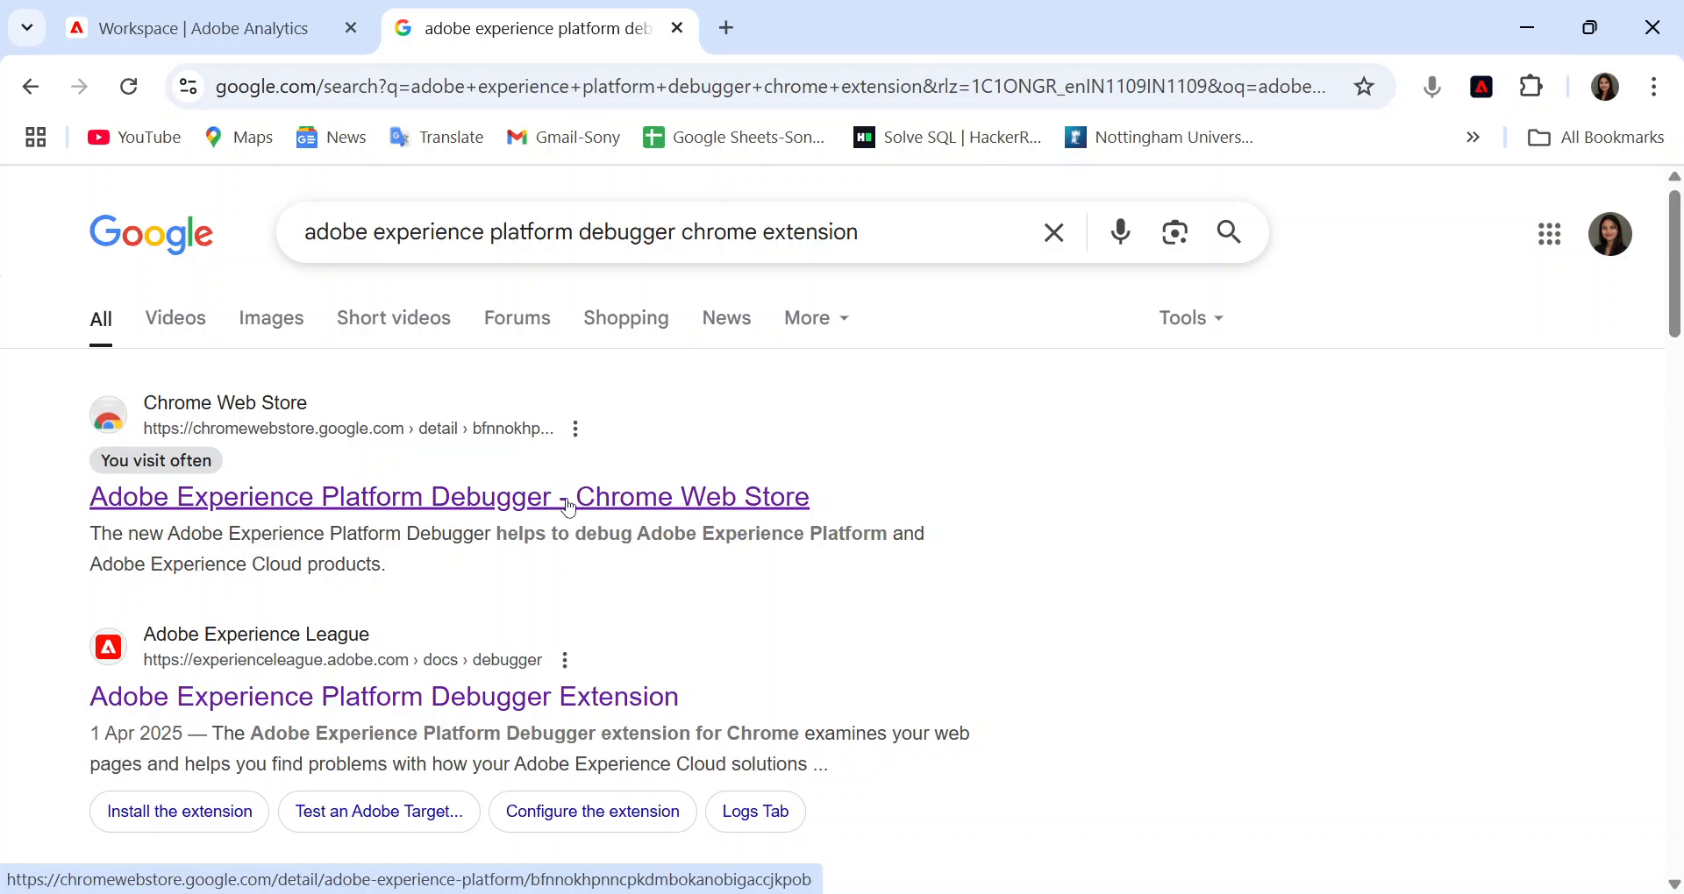
pyautogui.click(567, 502)
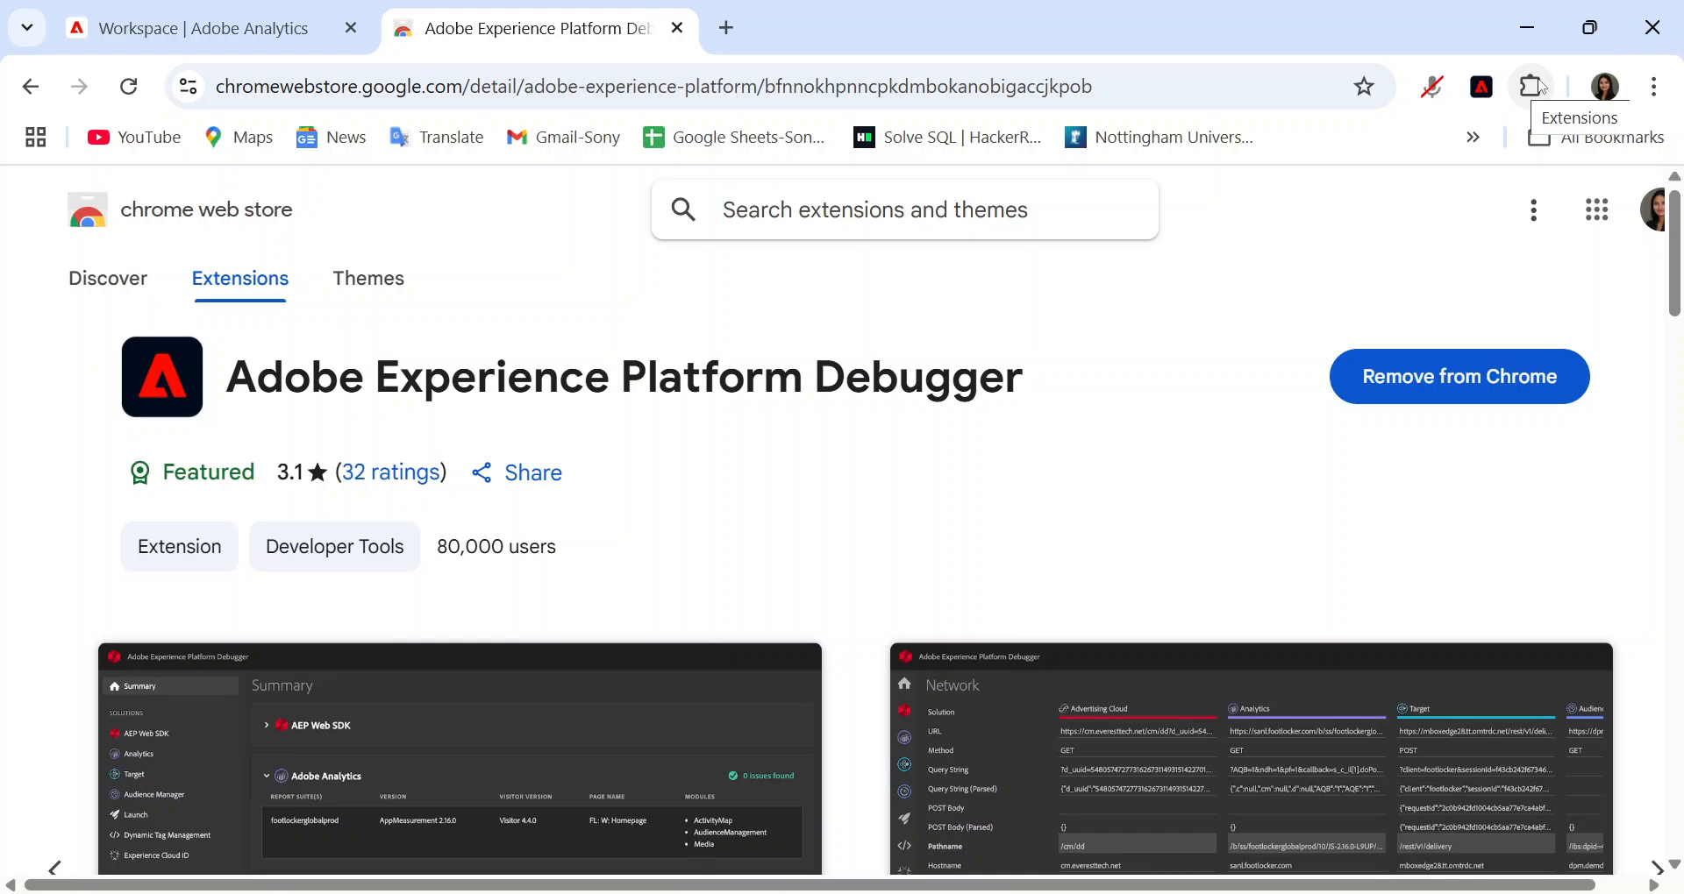
# Step: Launch the installed Adobe Experience Platform Debugger extension and look over its Analytics network requests
pyautogui.click(1534, 86)
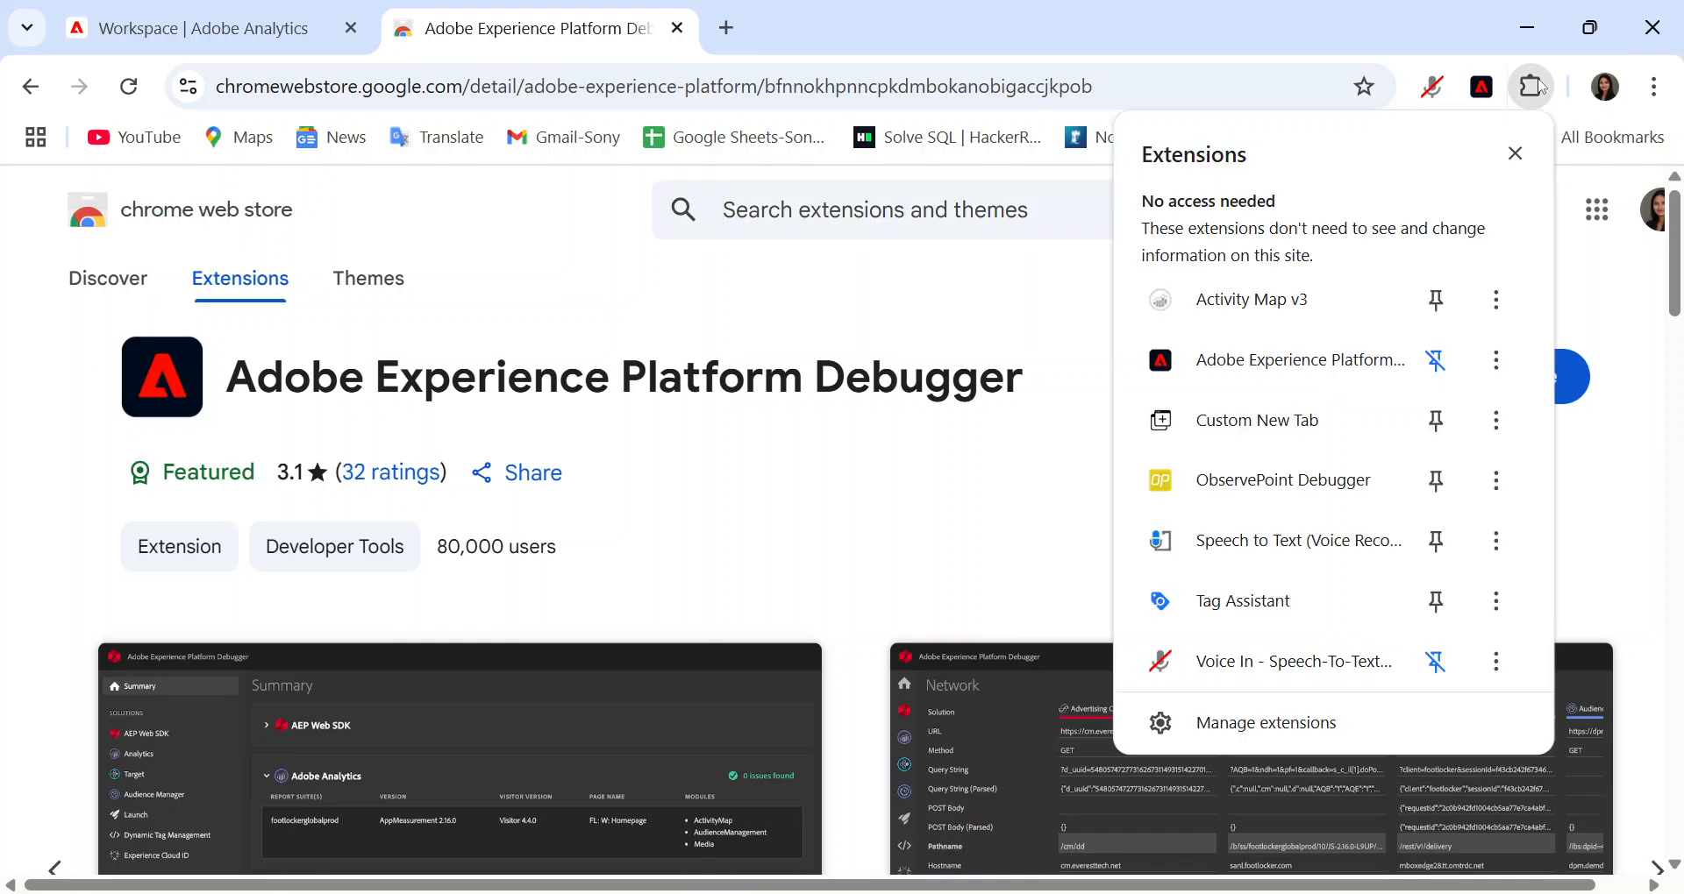
pyautogui.click(1312, 372)
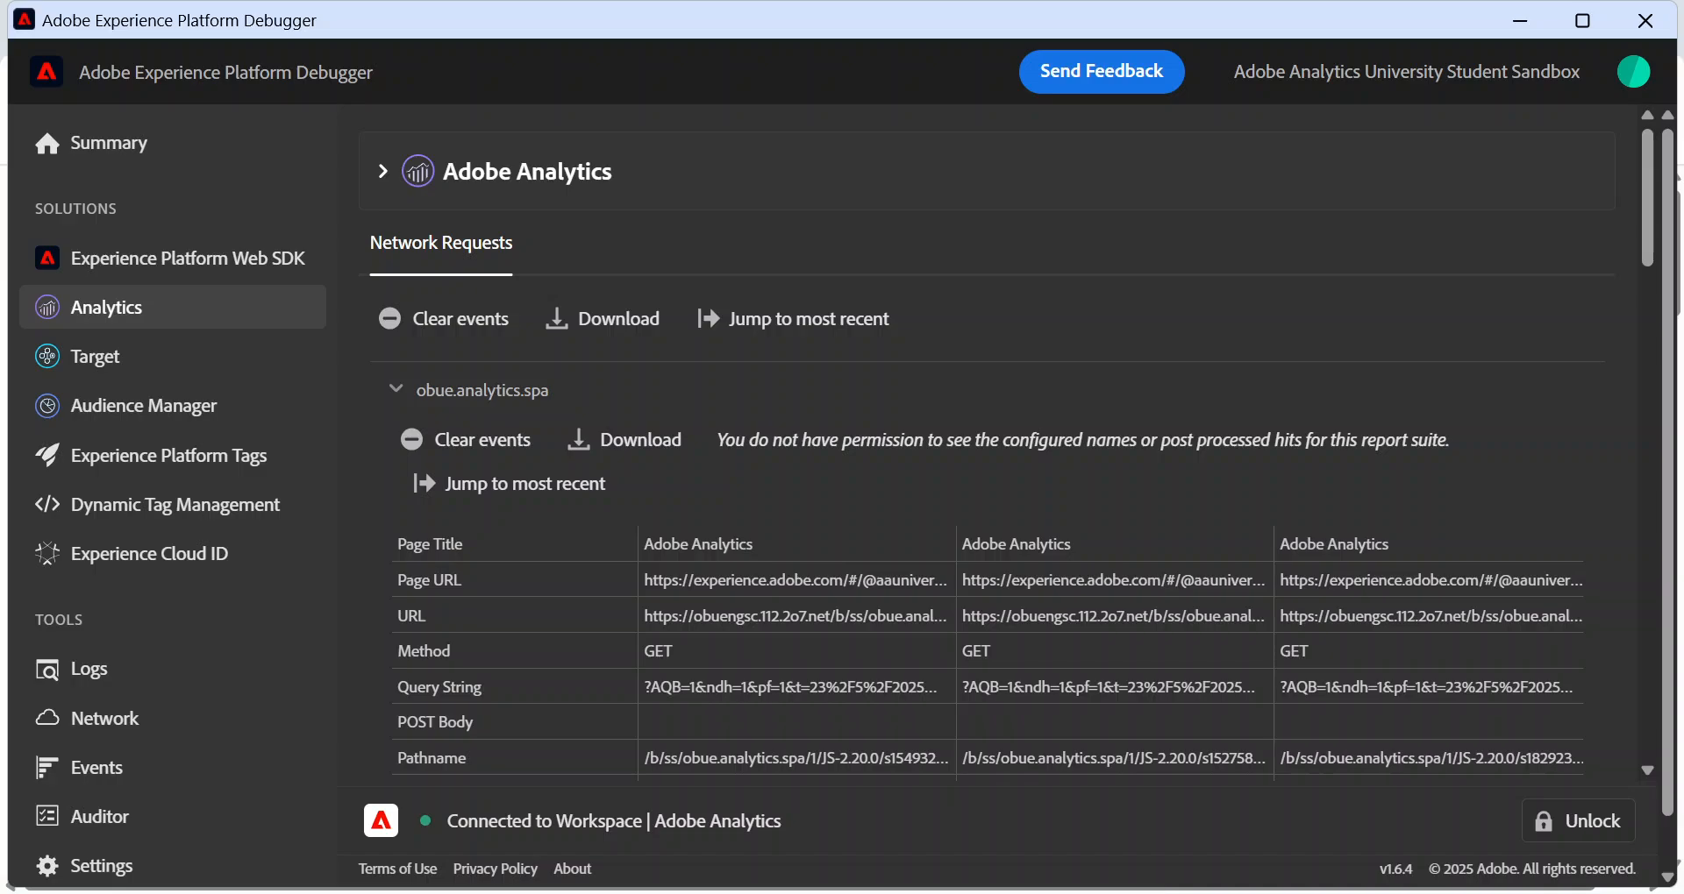
pyautogui.scroll(-2, 1093, 365)
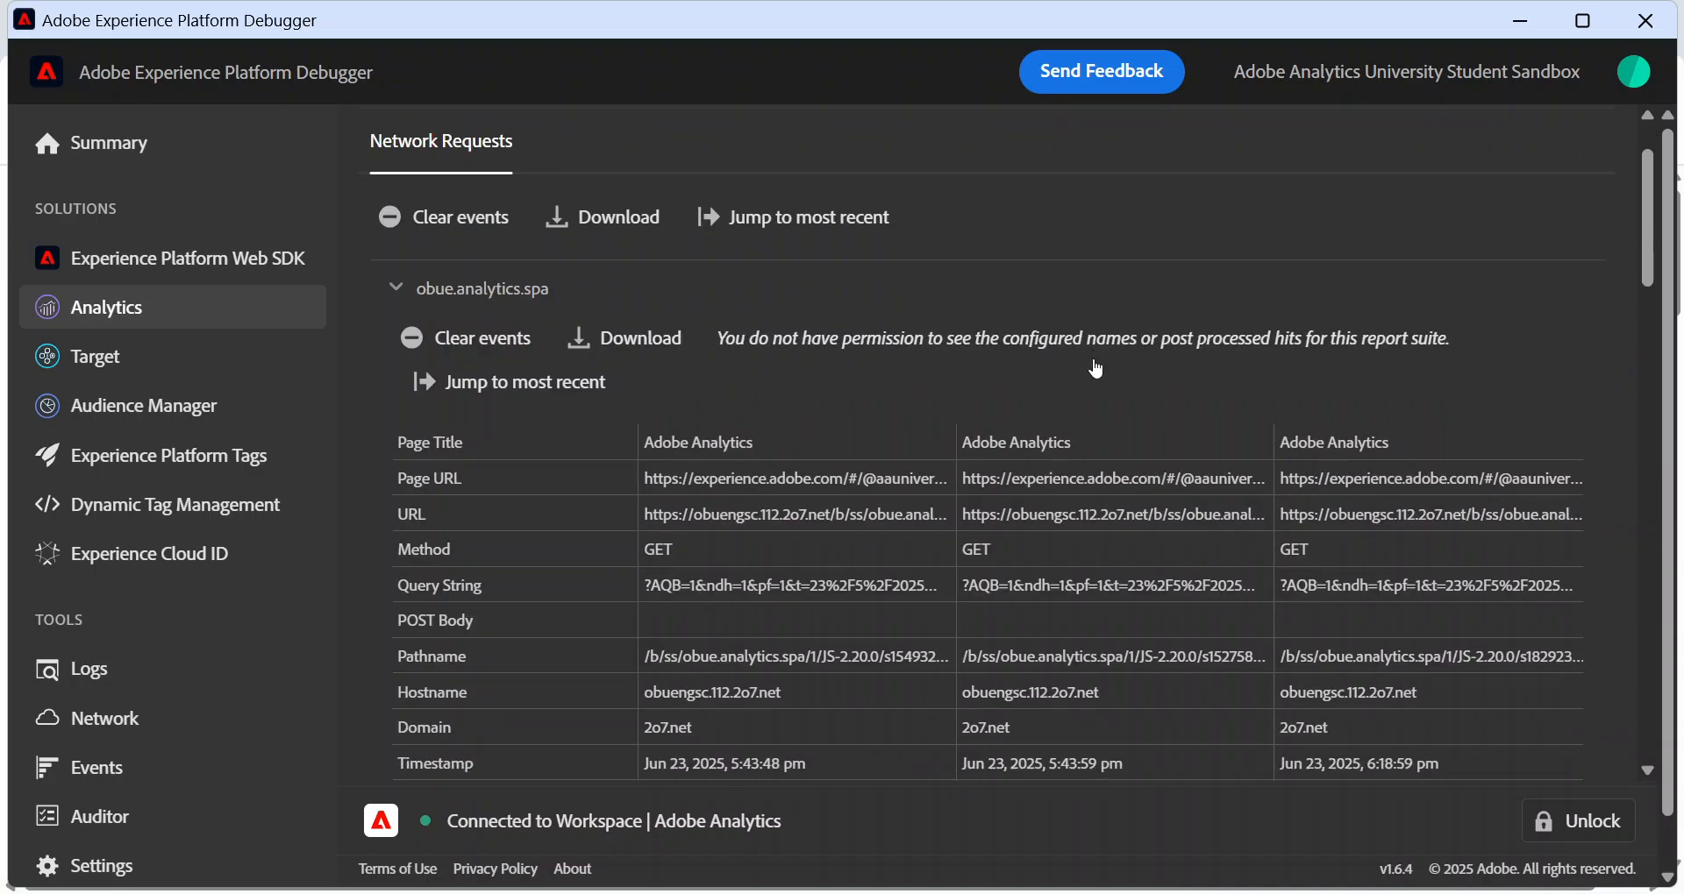
pyautogui.scroll(2, 1093, 470)
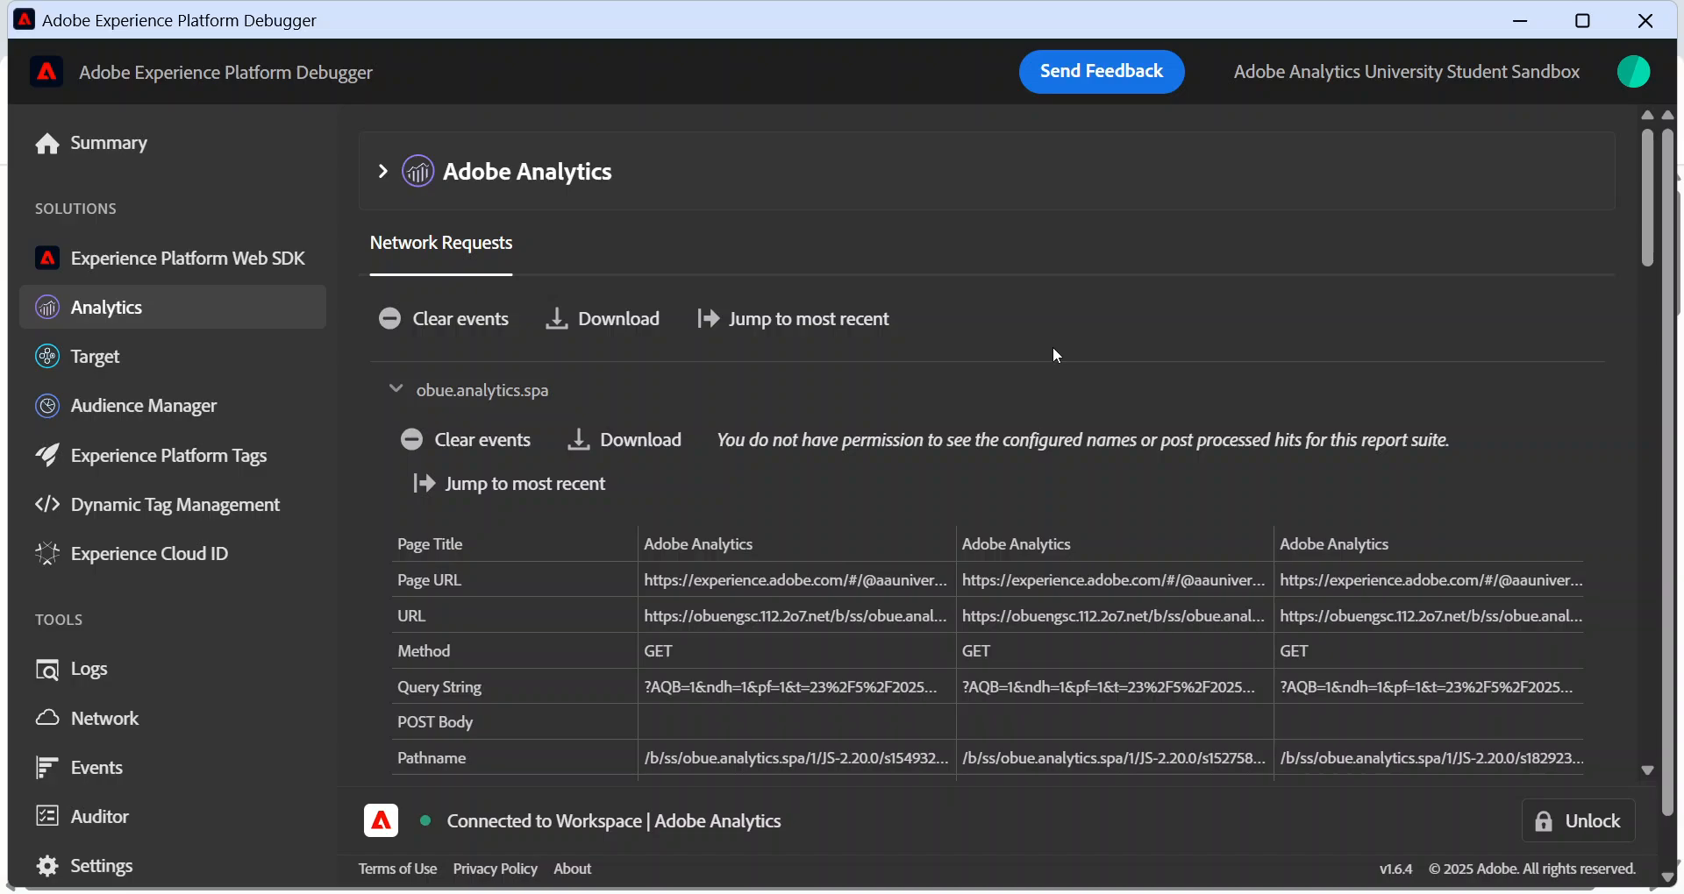
pyautogui.scroll(-1, 1014, 423)
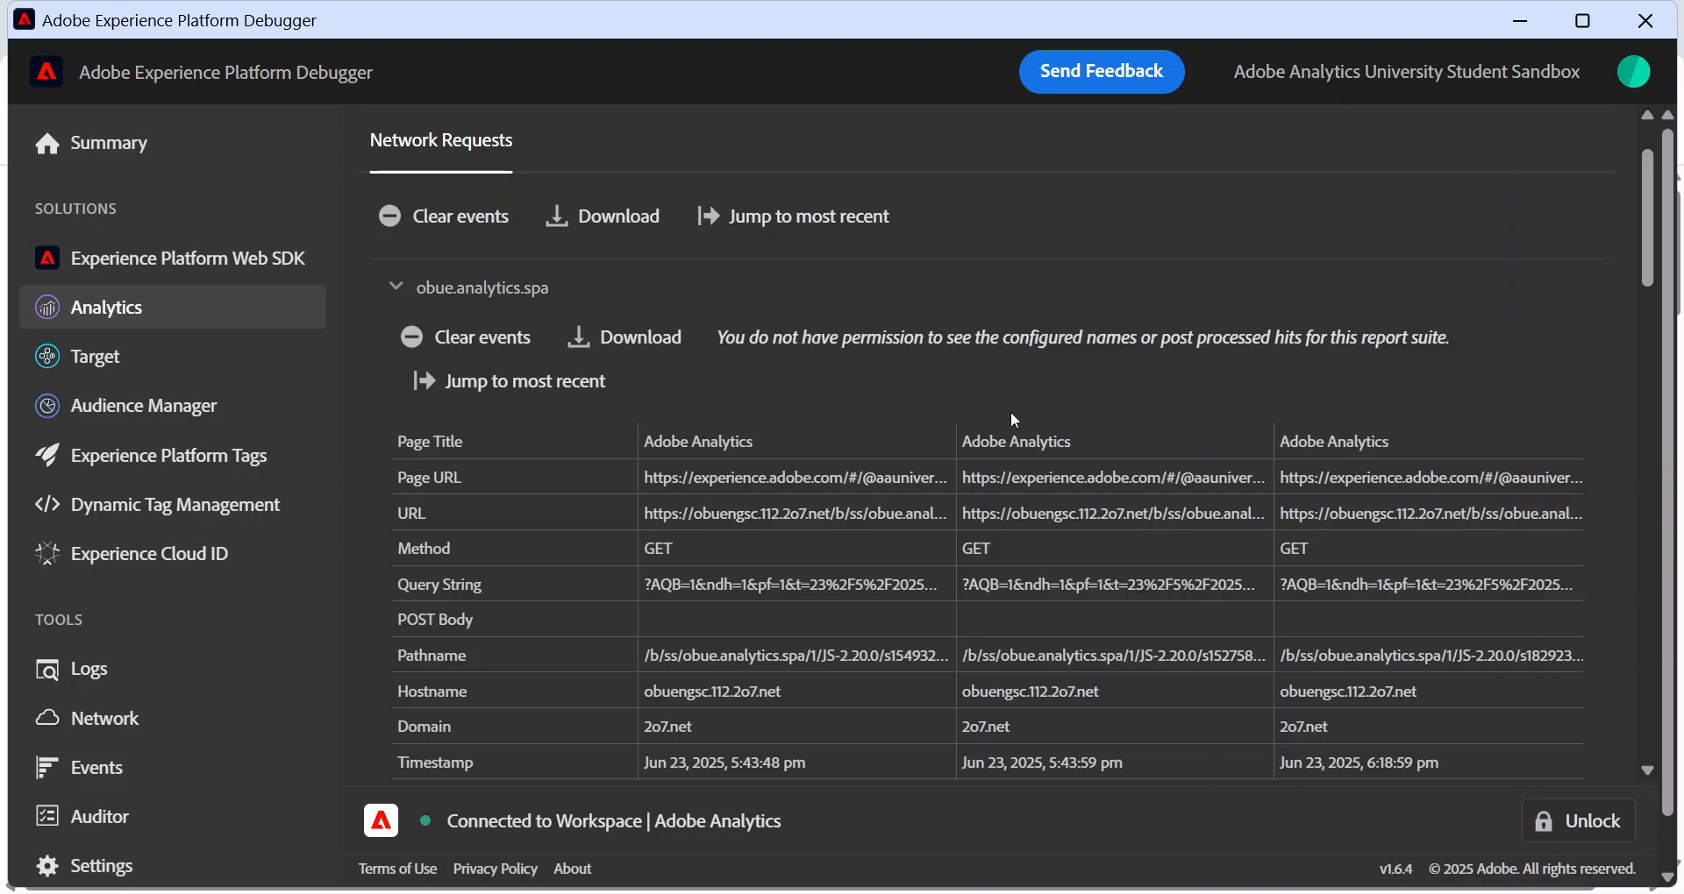
pyautogui.scroll(1, 1173, 425)
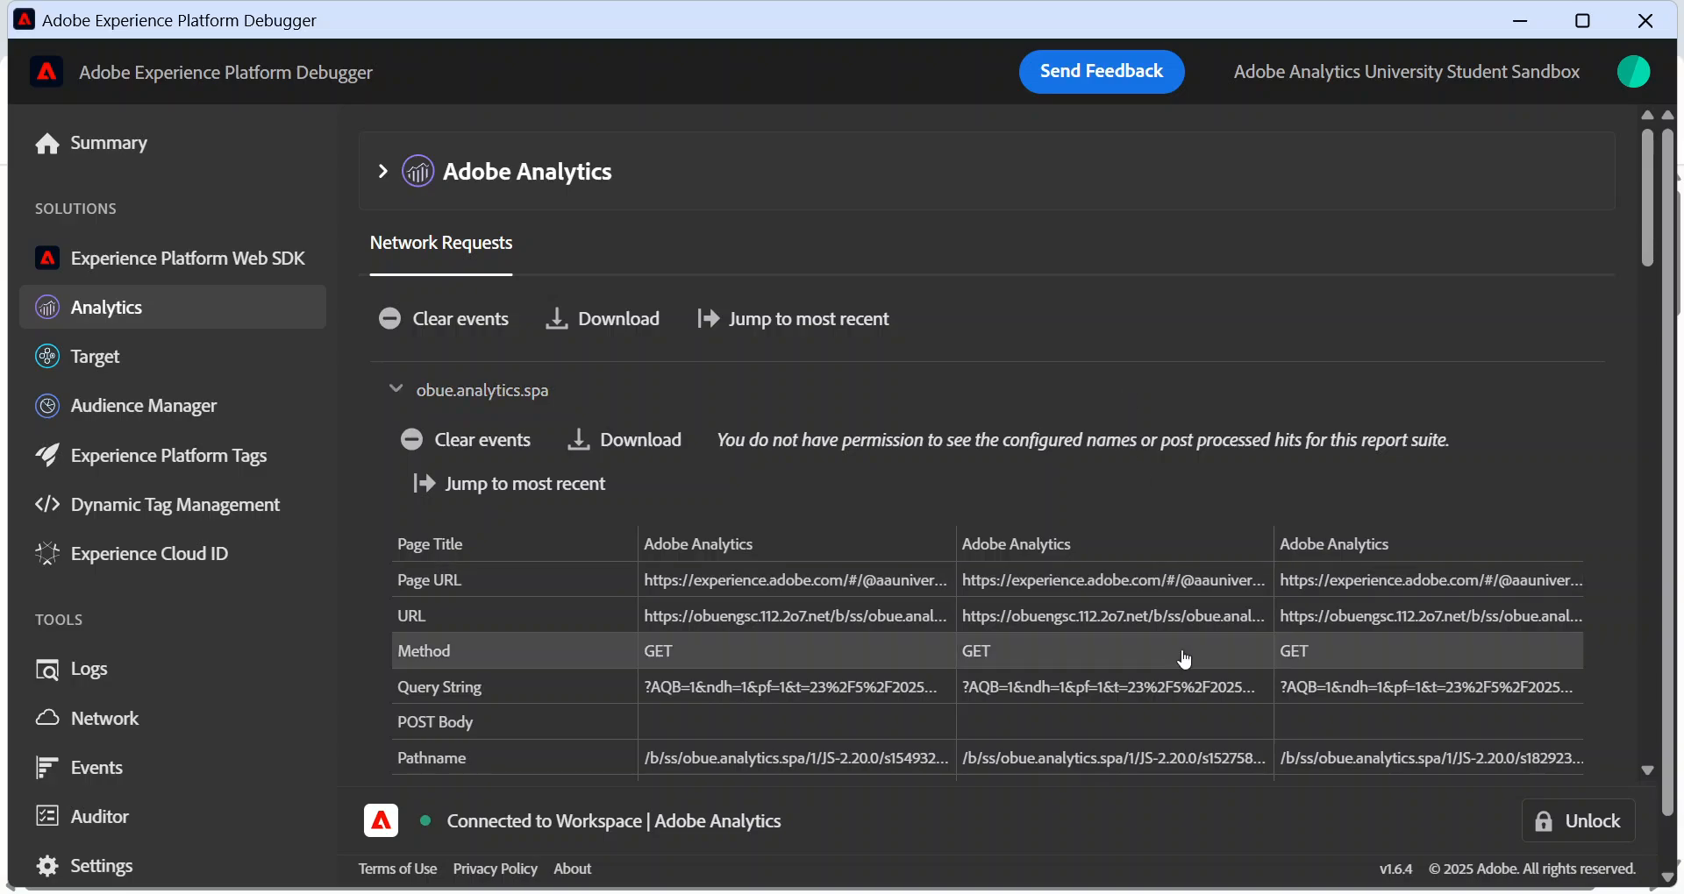
# Step: Switch back to the Adobe Analytics Workspace page and browse the Adobe templates
pyautogui.click(1158, 891)
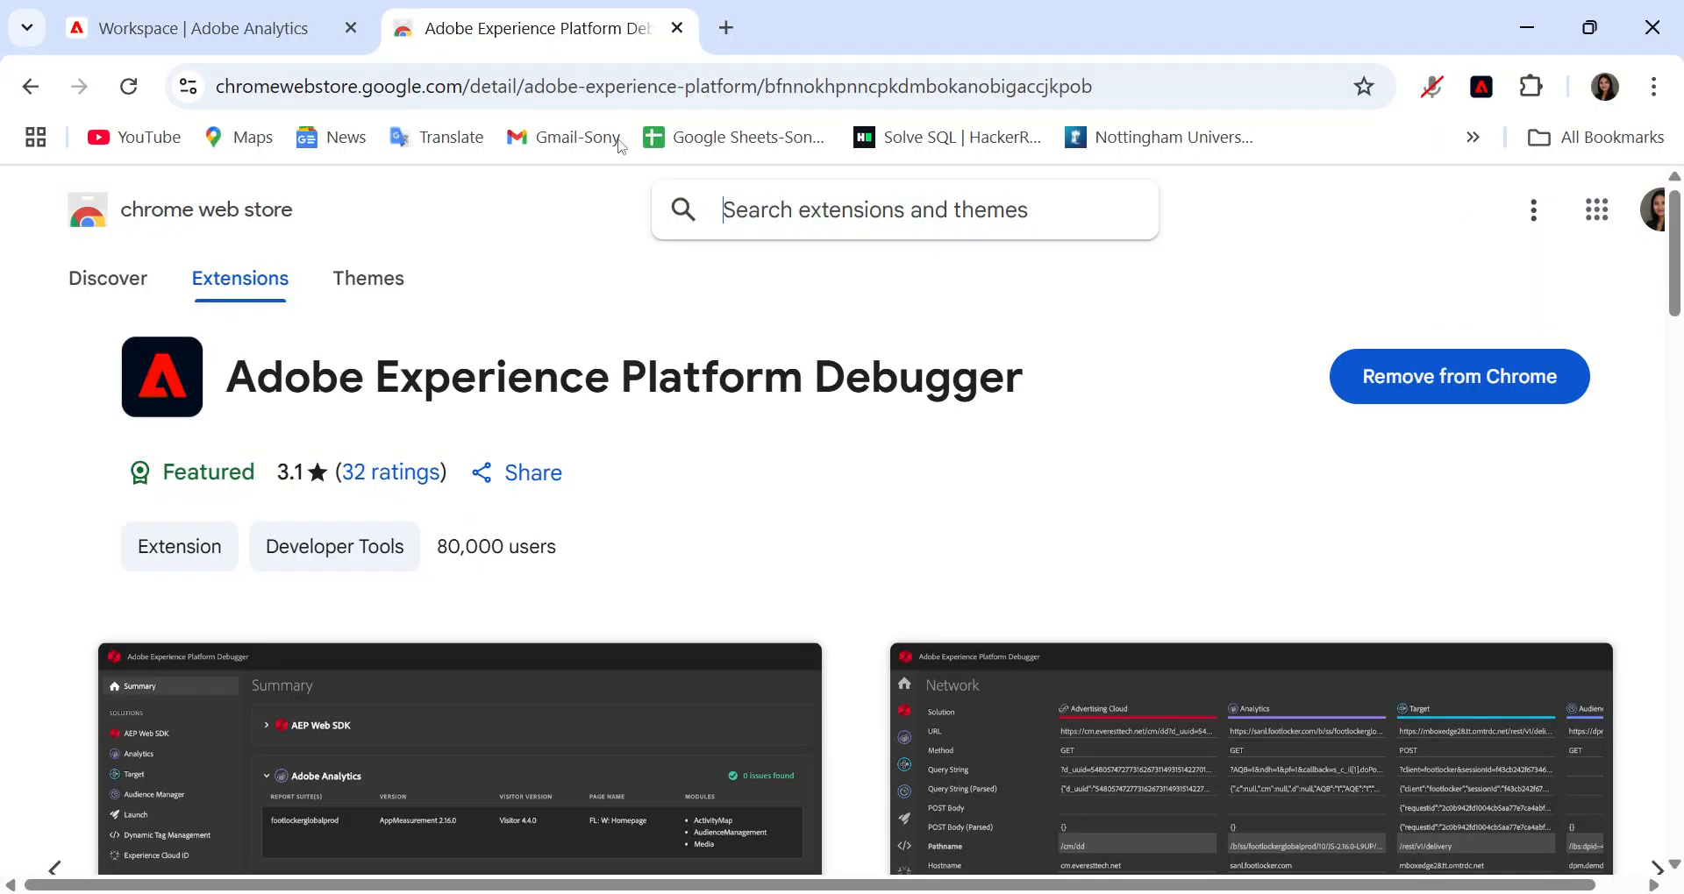
pyautogui.click(151, 11)
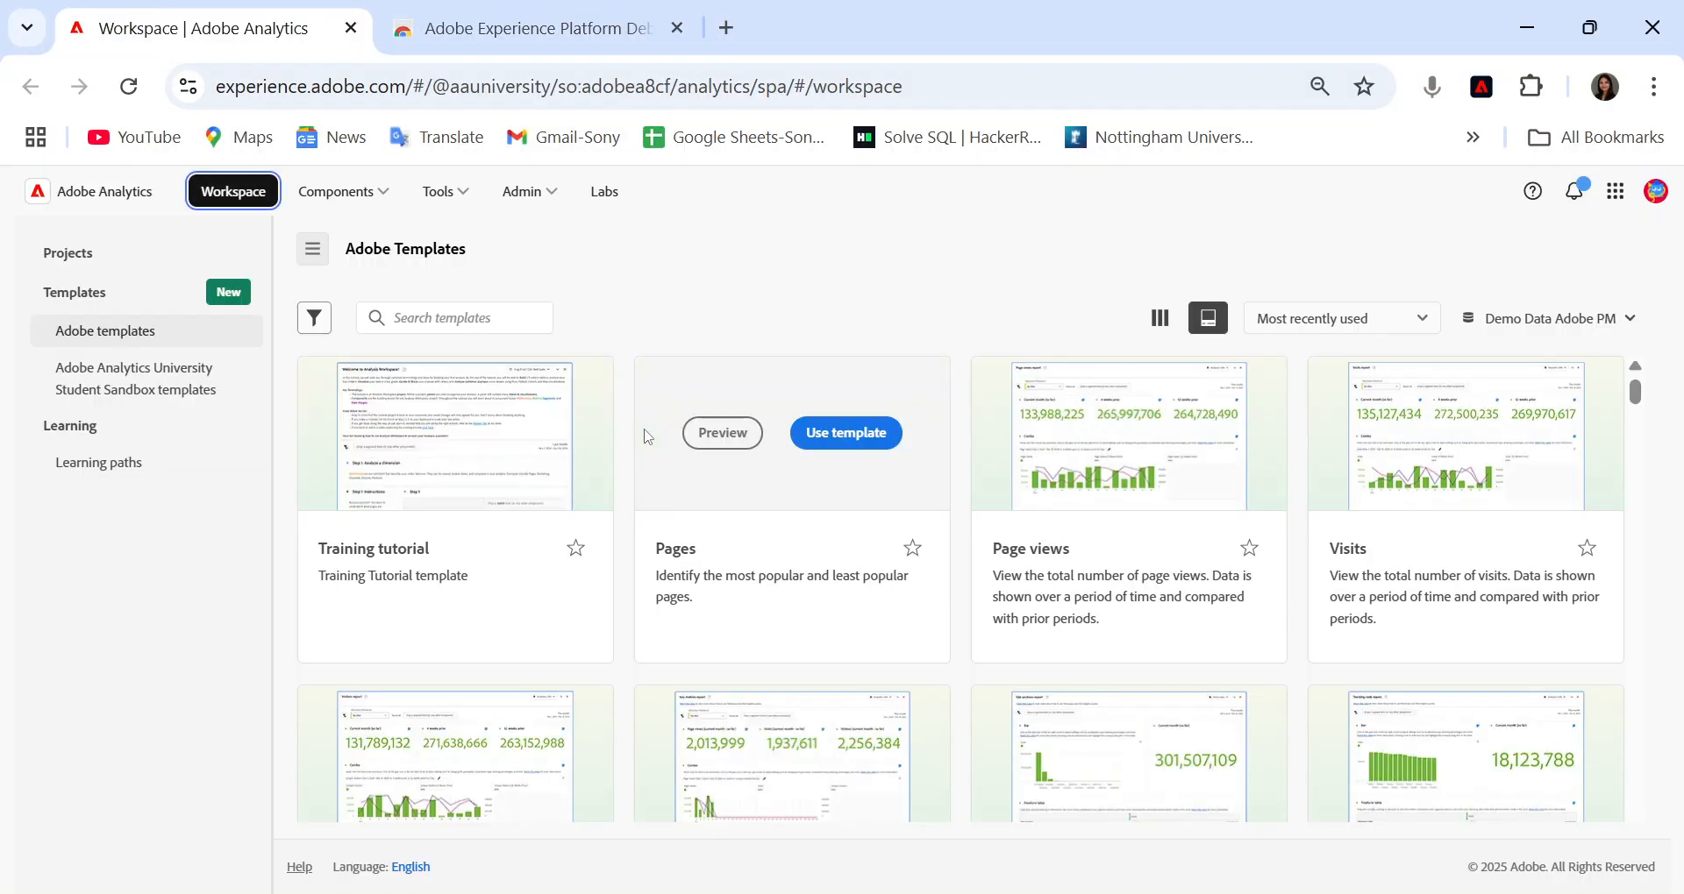
pyautogui.scroll(-3, 644, 434)
pyautogui.scroll(-4, 658, 668)
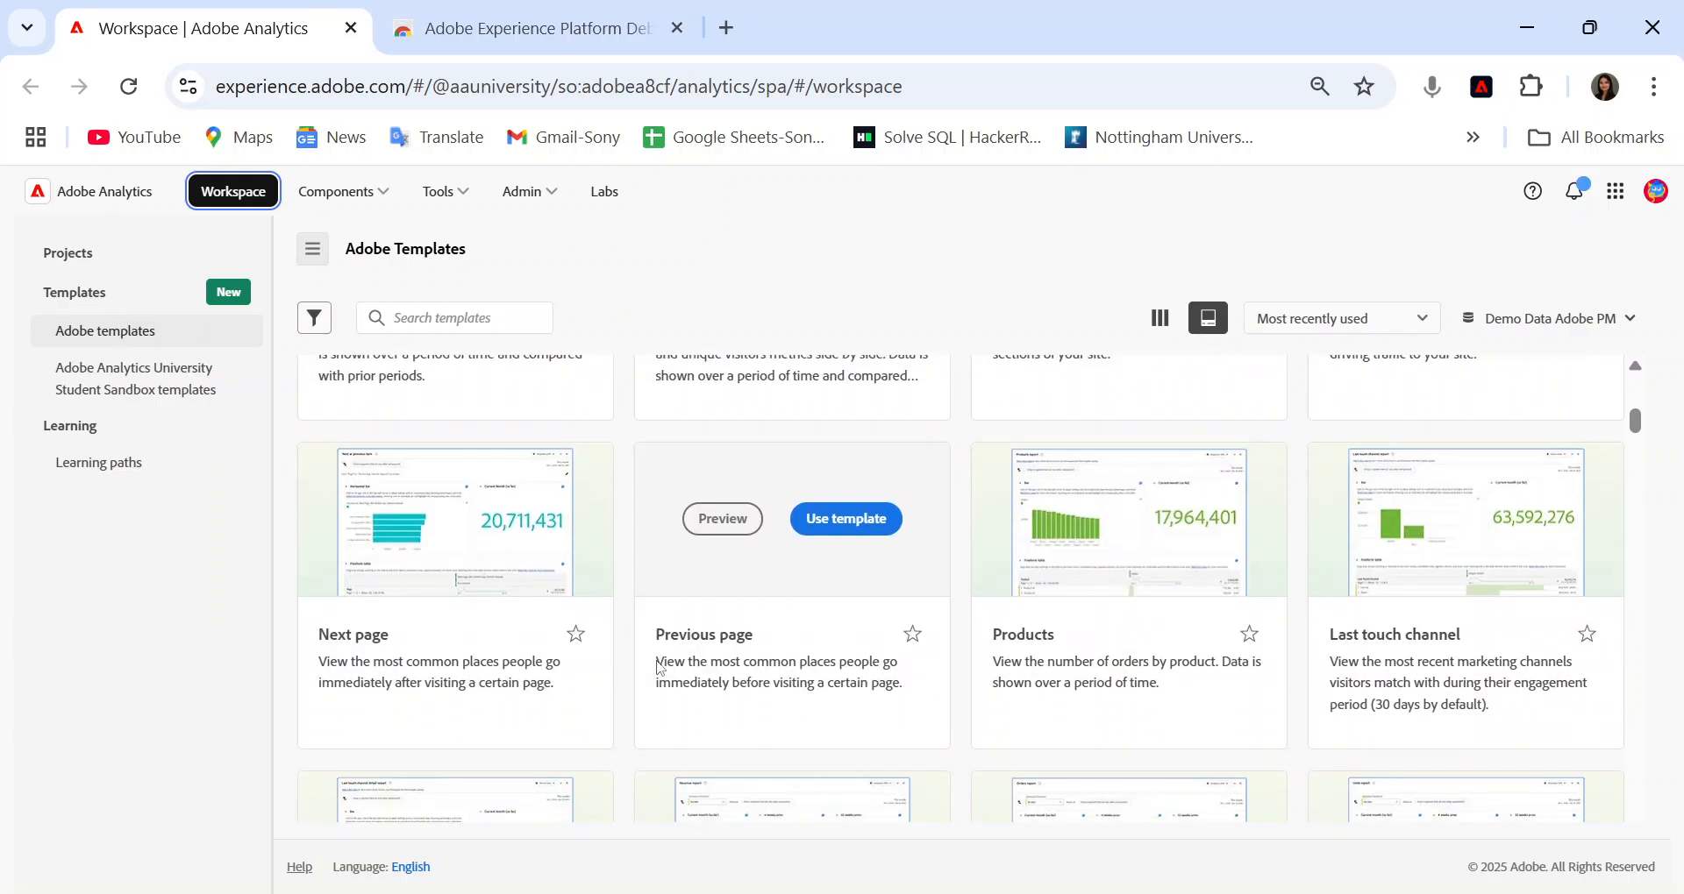
pyautogui.scroll(7, 657, 668)
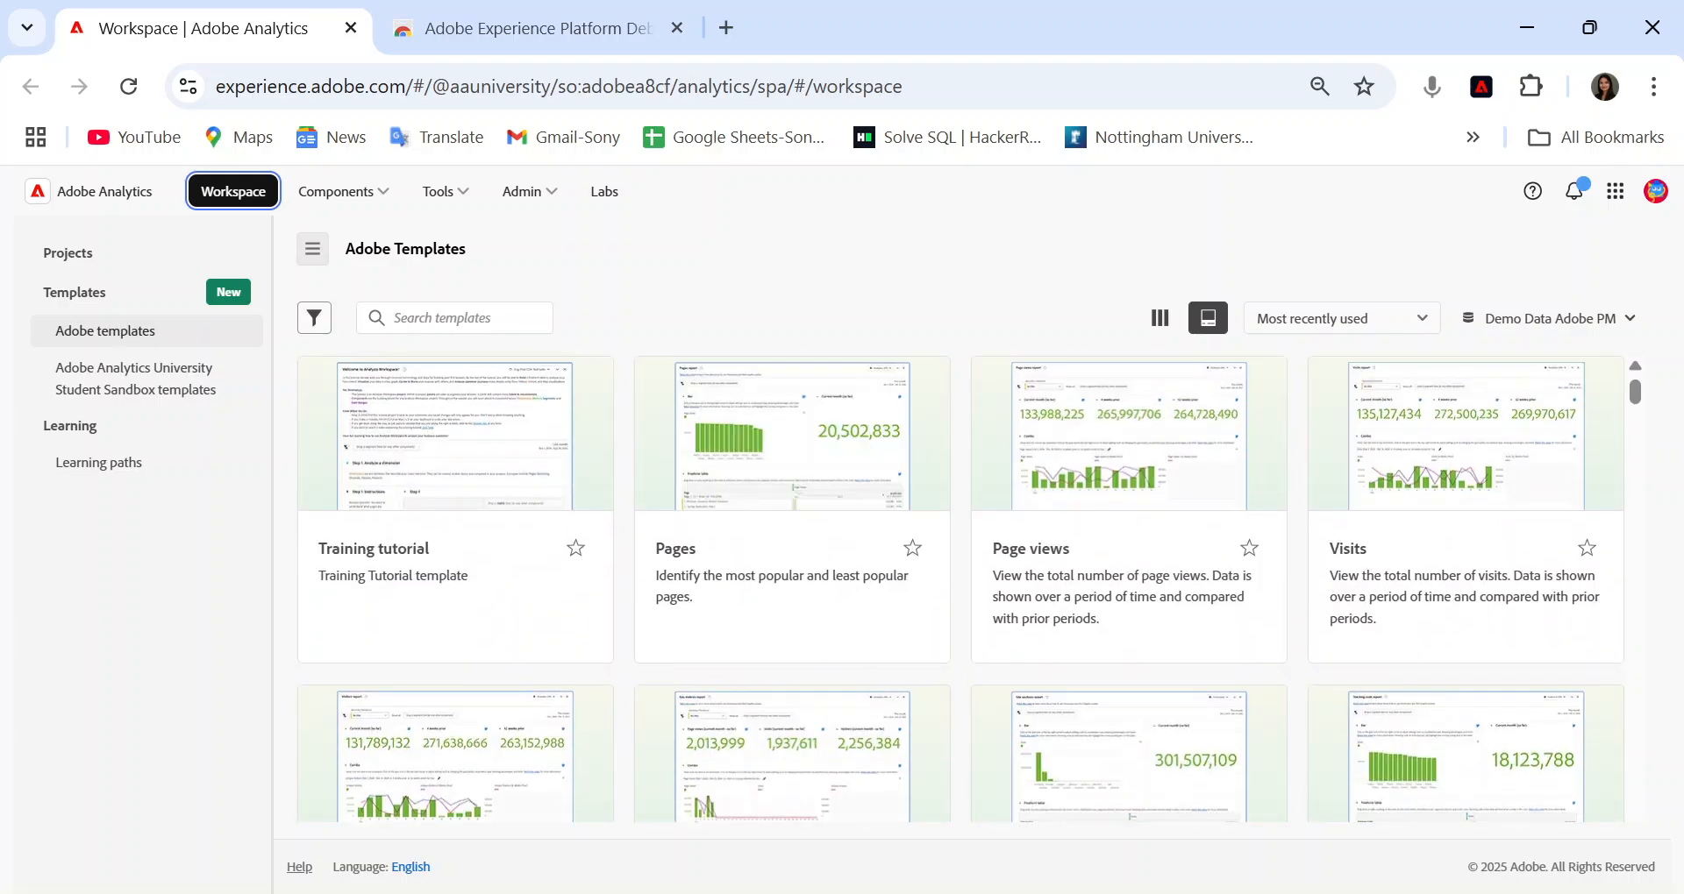
# Step: Return to Adobe Experience Platform Debugger and examine the obue.analytics.spa request details from Page Title down to reportSuiteIds
pyautogui.click(1116, 811)
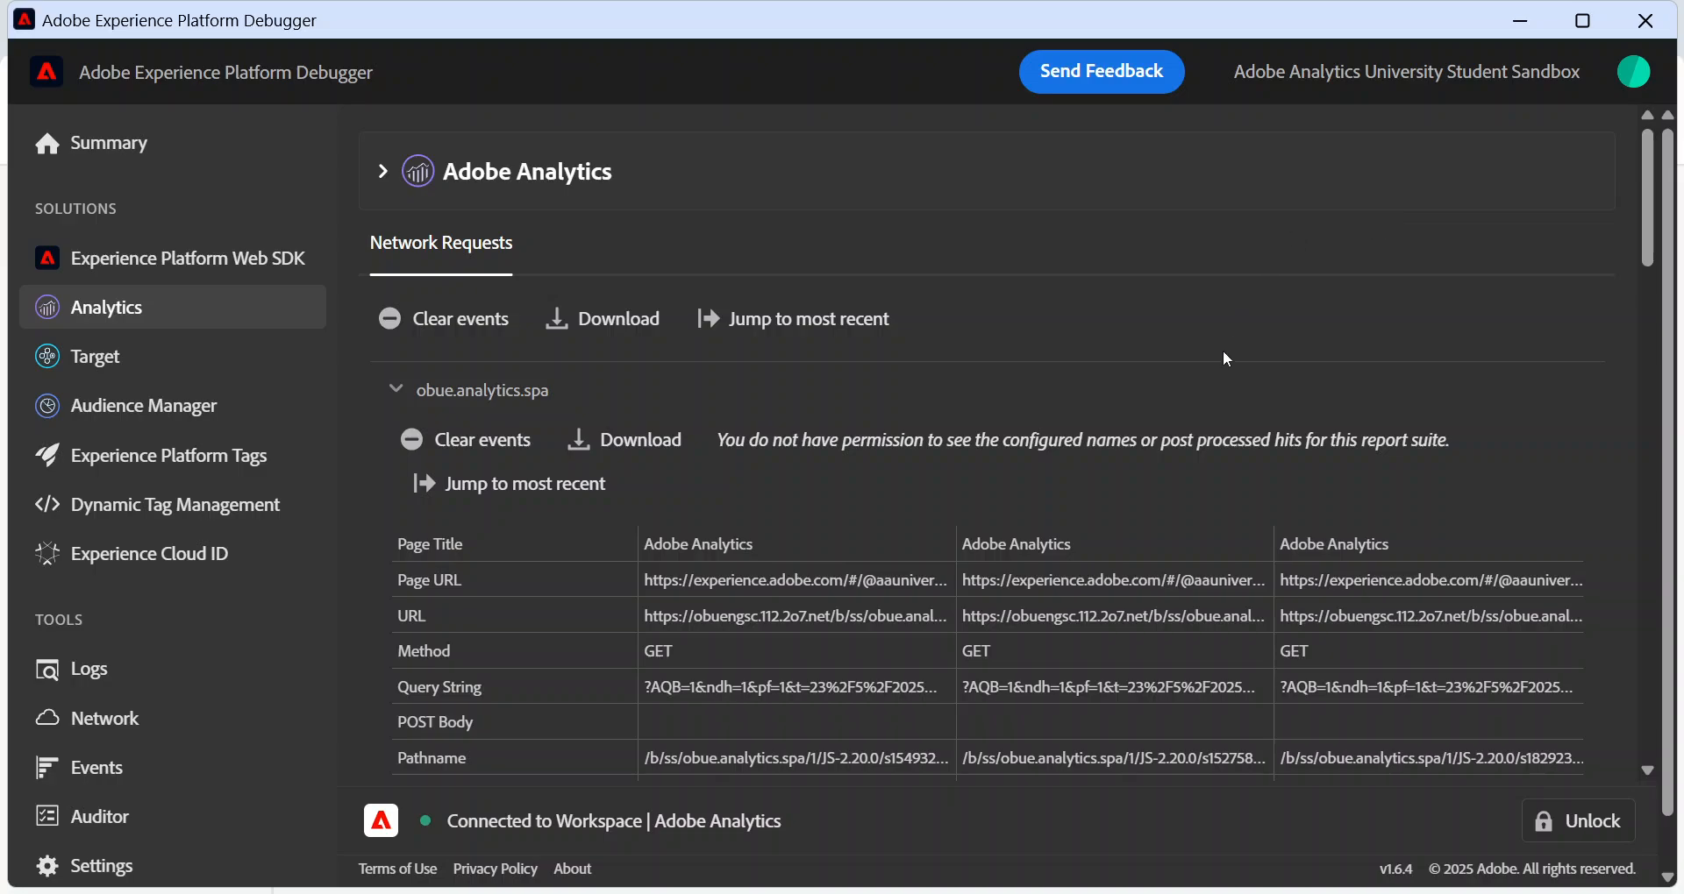
pyautogui.scroll(-1, 1215, 377)
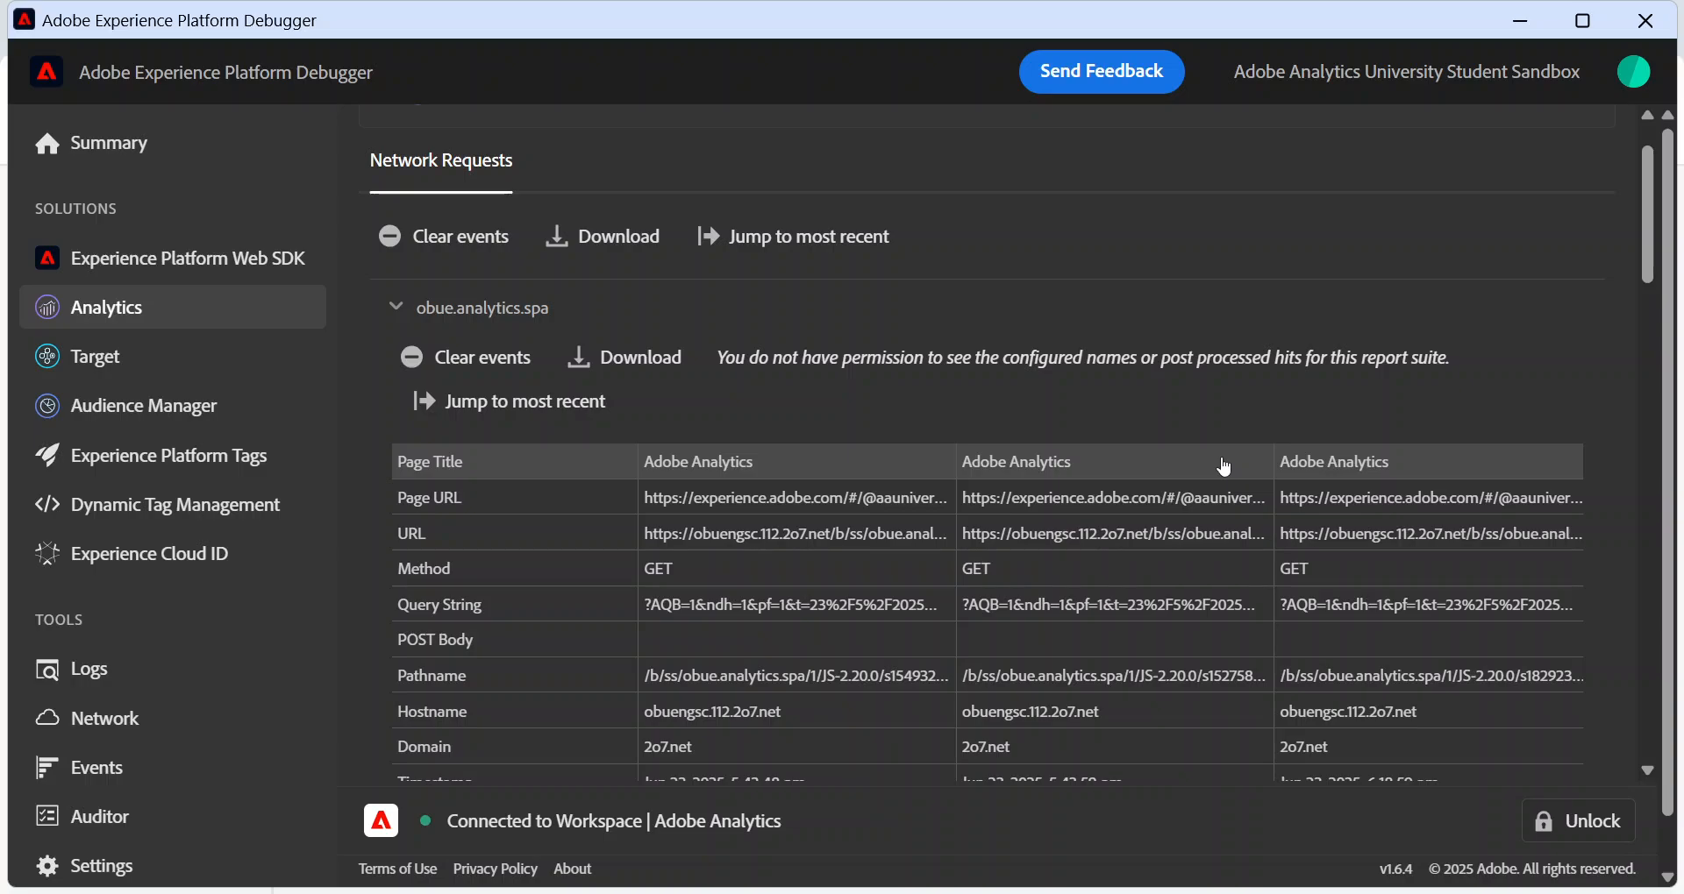
pyautogui.scroll(1, 1266, 365)
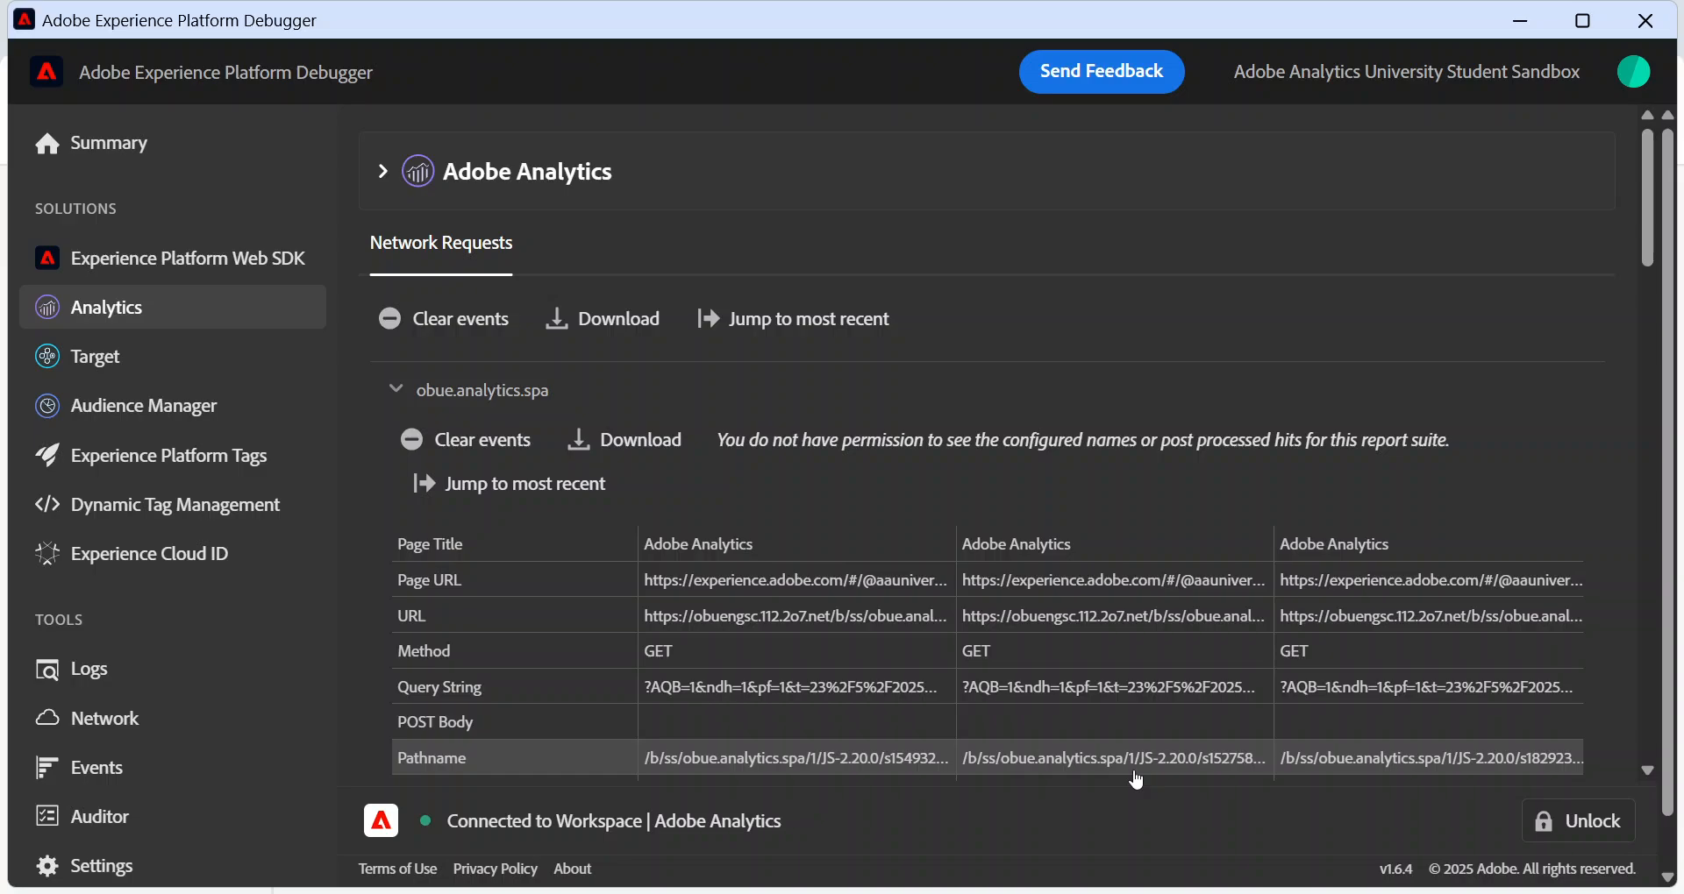
pyautogui.scroll(-3, 1137, 780)
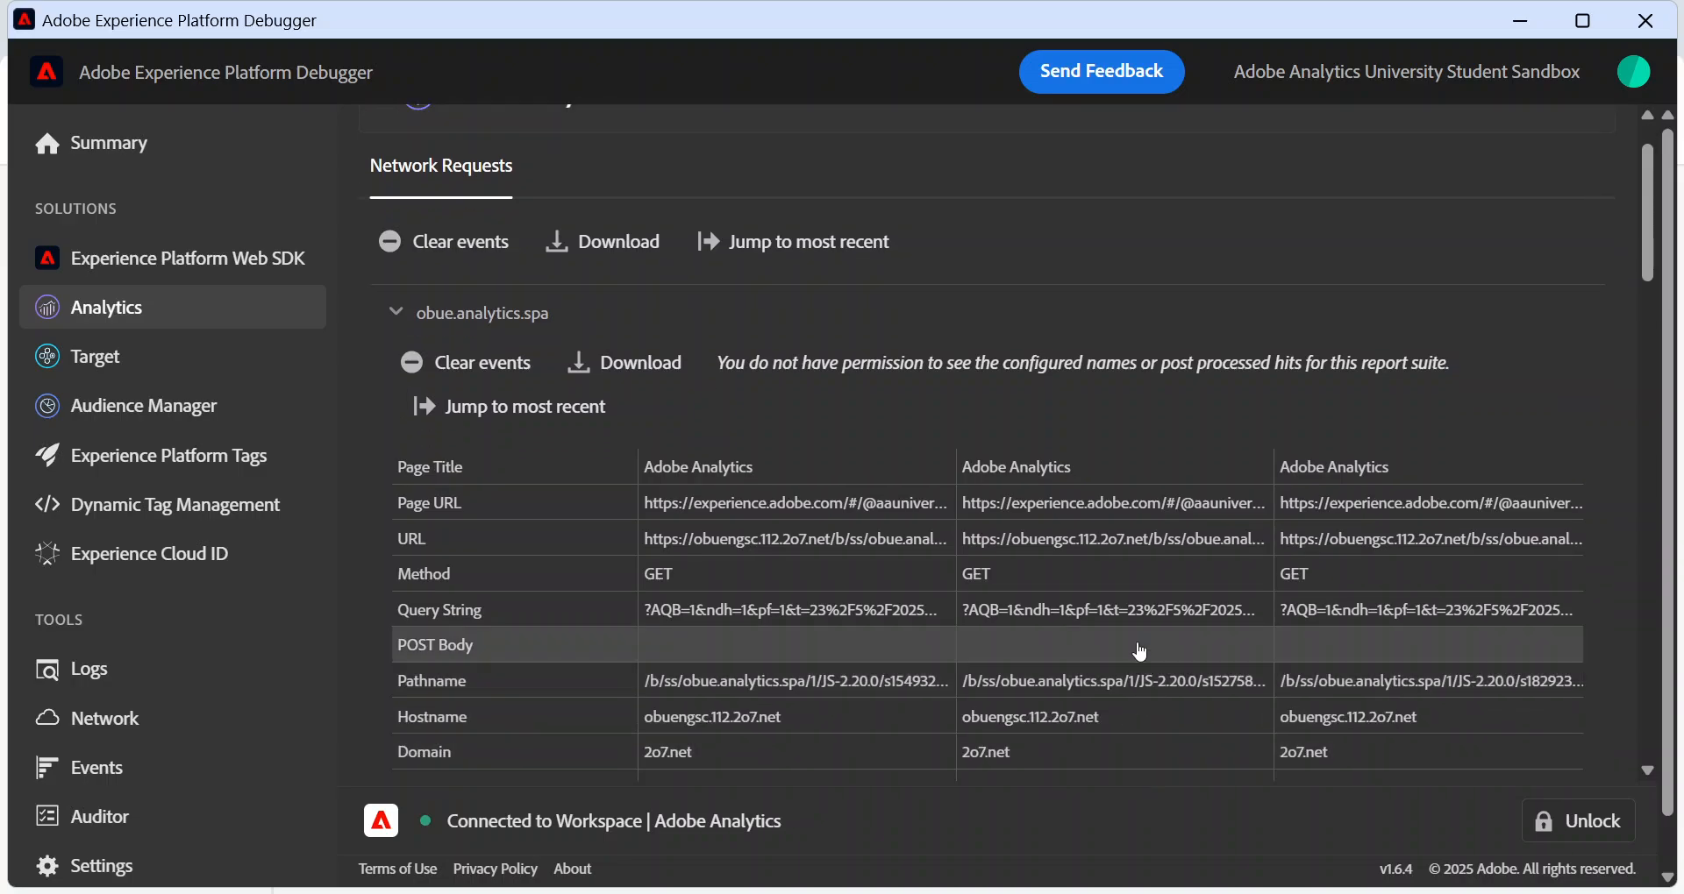
pyautogui.scroll(-1, 1141, 653)
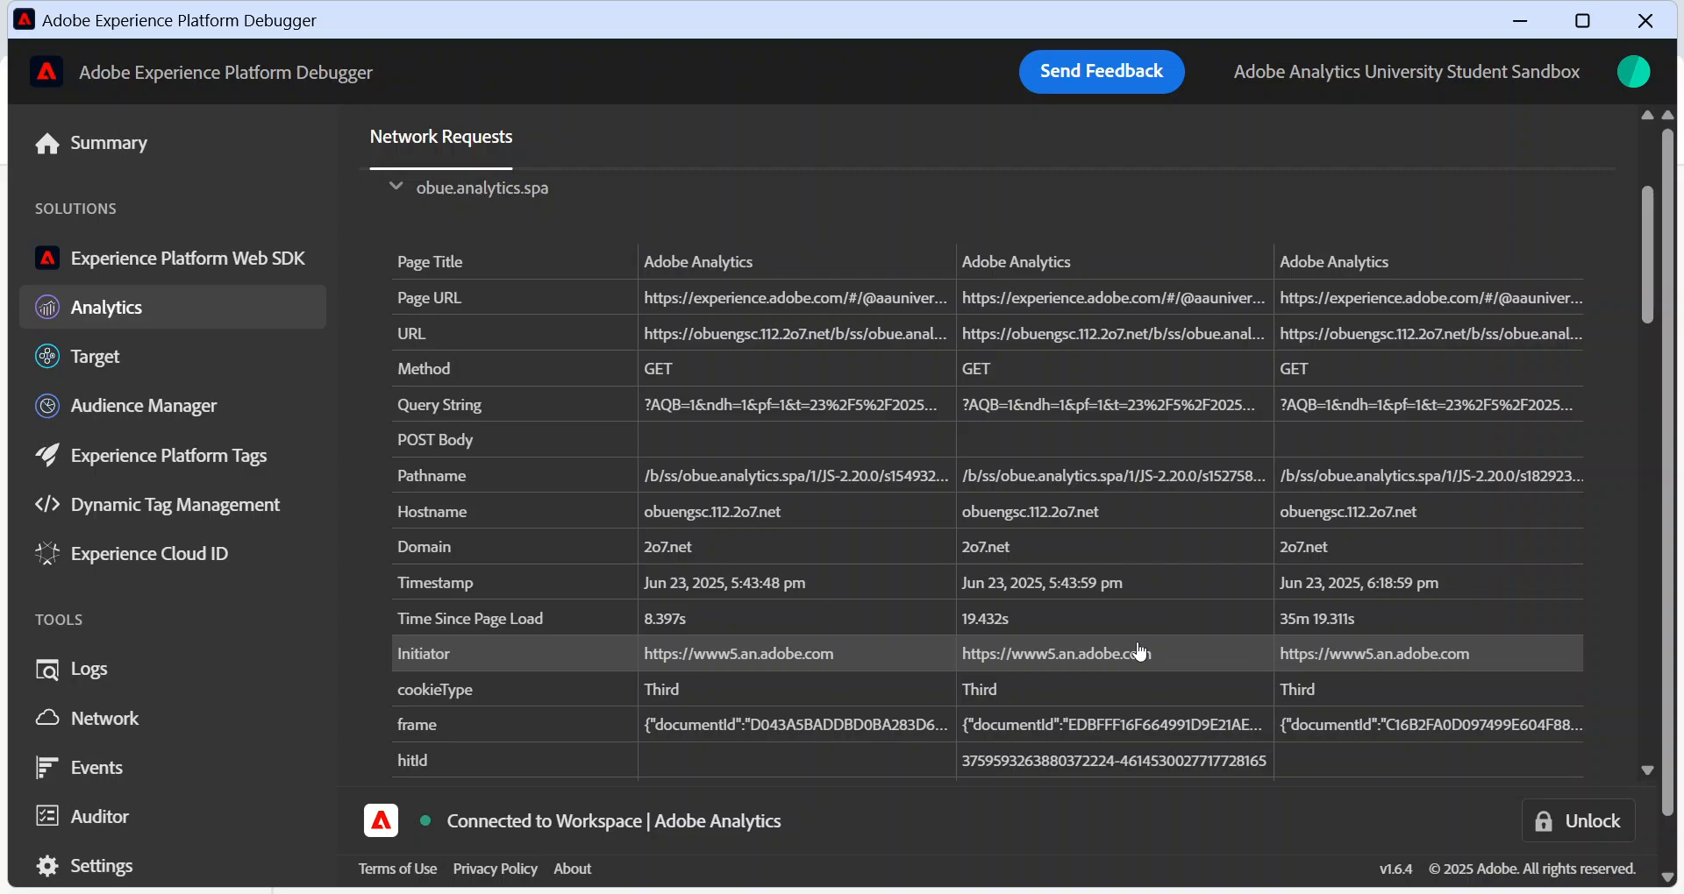
pyautogui.scroll(-1, 1141, 653)
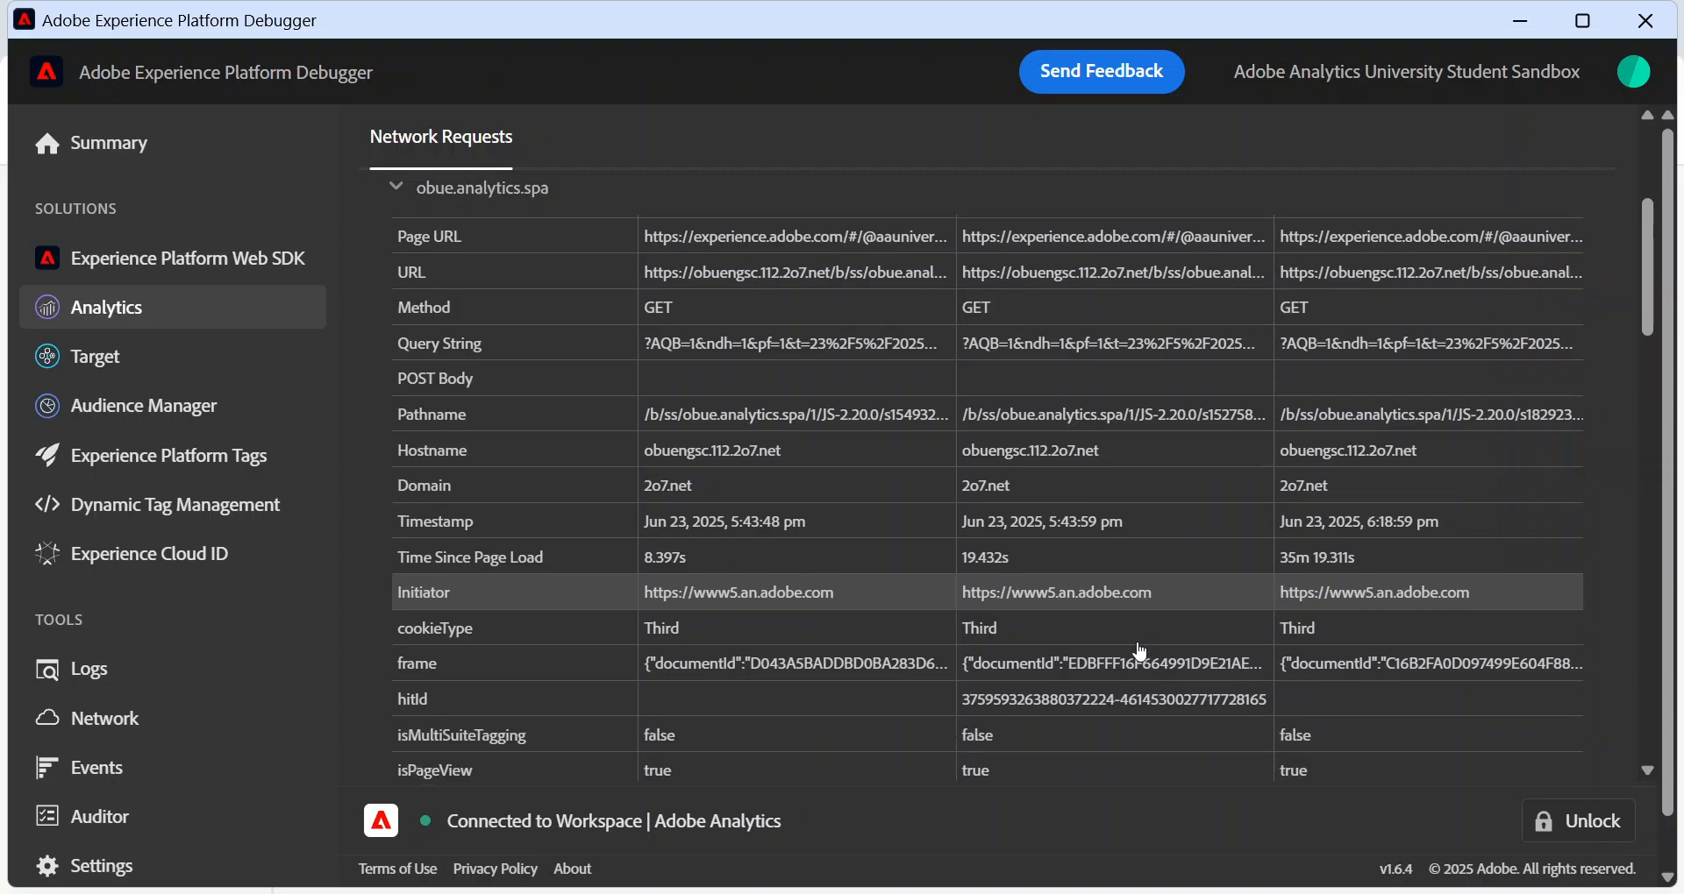
pyautogui.scroll(-1, 1141, 653)
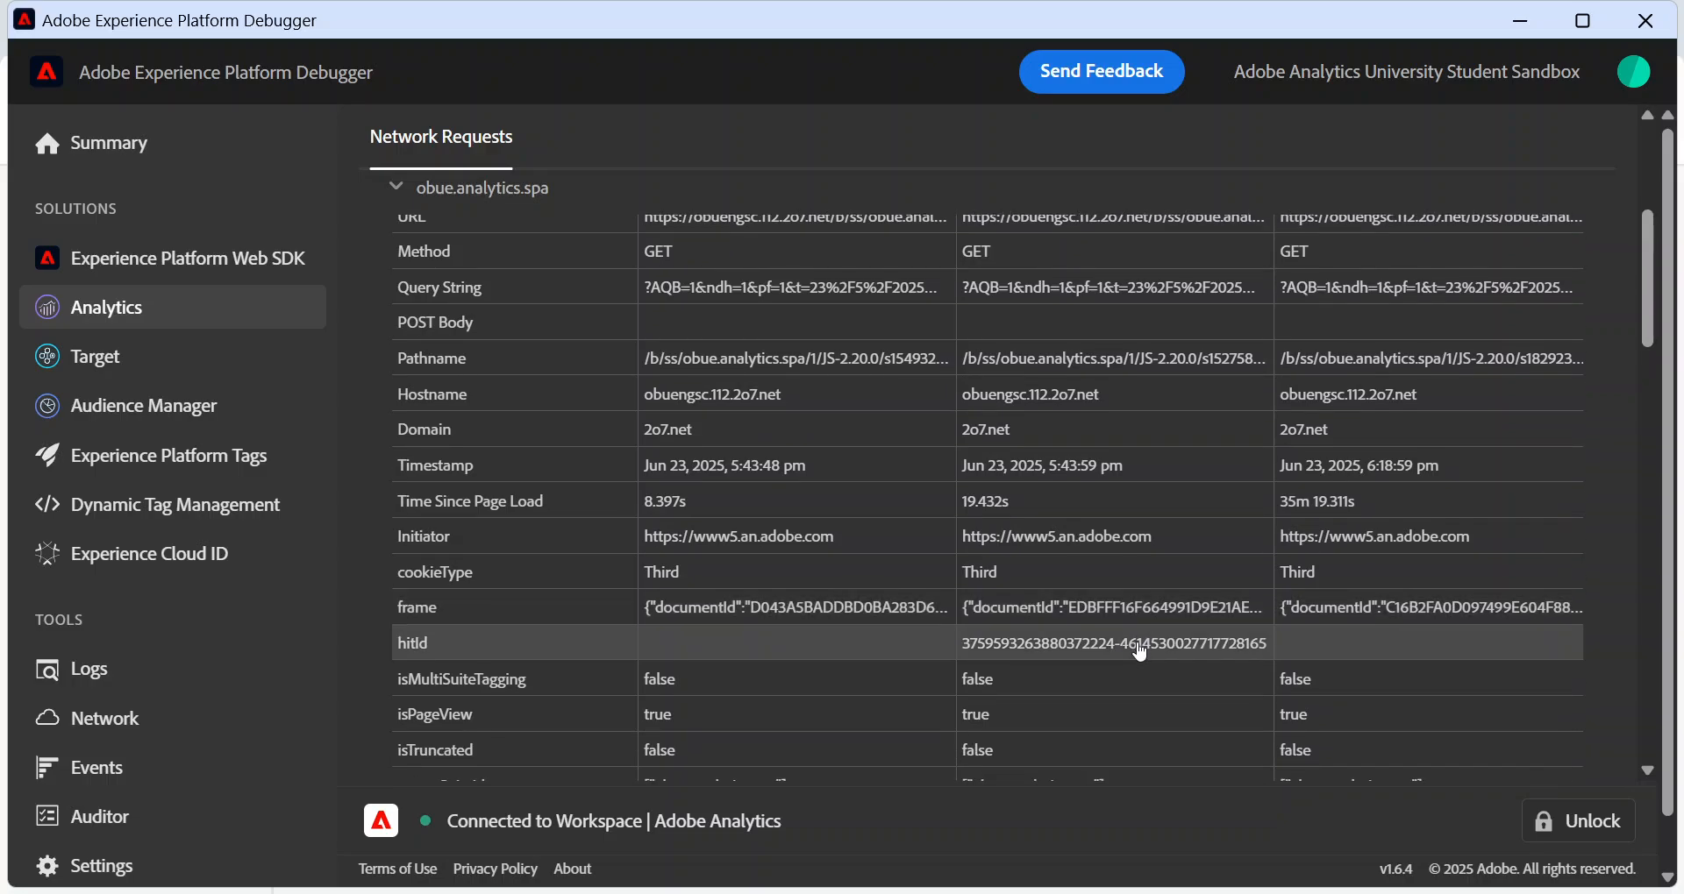
pyautogui.scroll(-1, 1141, 653)
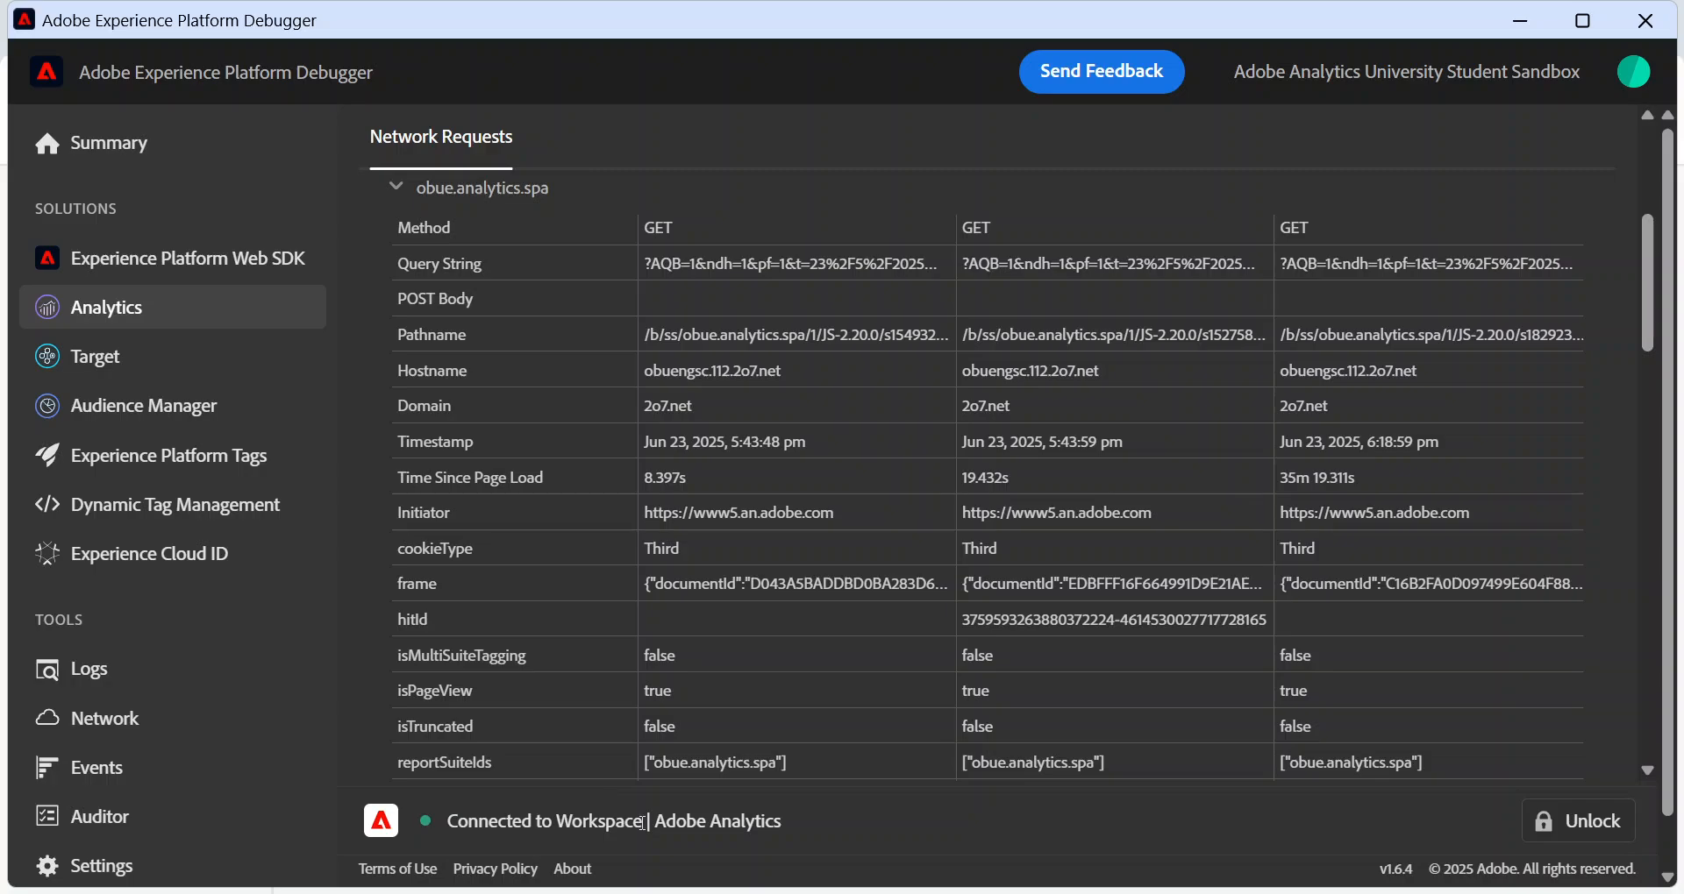
# Step: Highlight the debugger's connection status text to check which page it is connected to, and clear the selection
pyautogui.moveTo(446, 831); pyautogui.dragTo(793, 840)
pyautogui.click(799, 816)
pyautogui.moveTo(518, 802); pyautogui.dragTo(791, 843)
pyautogui.click(507, 801)
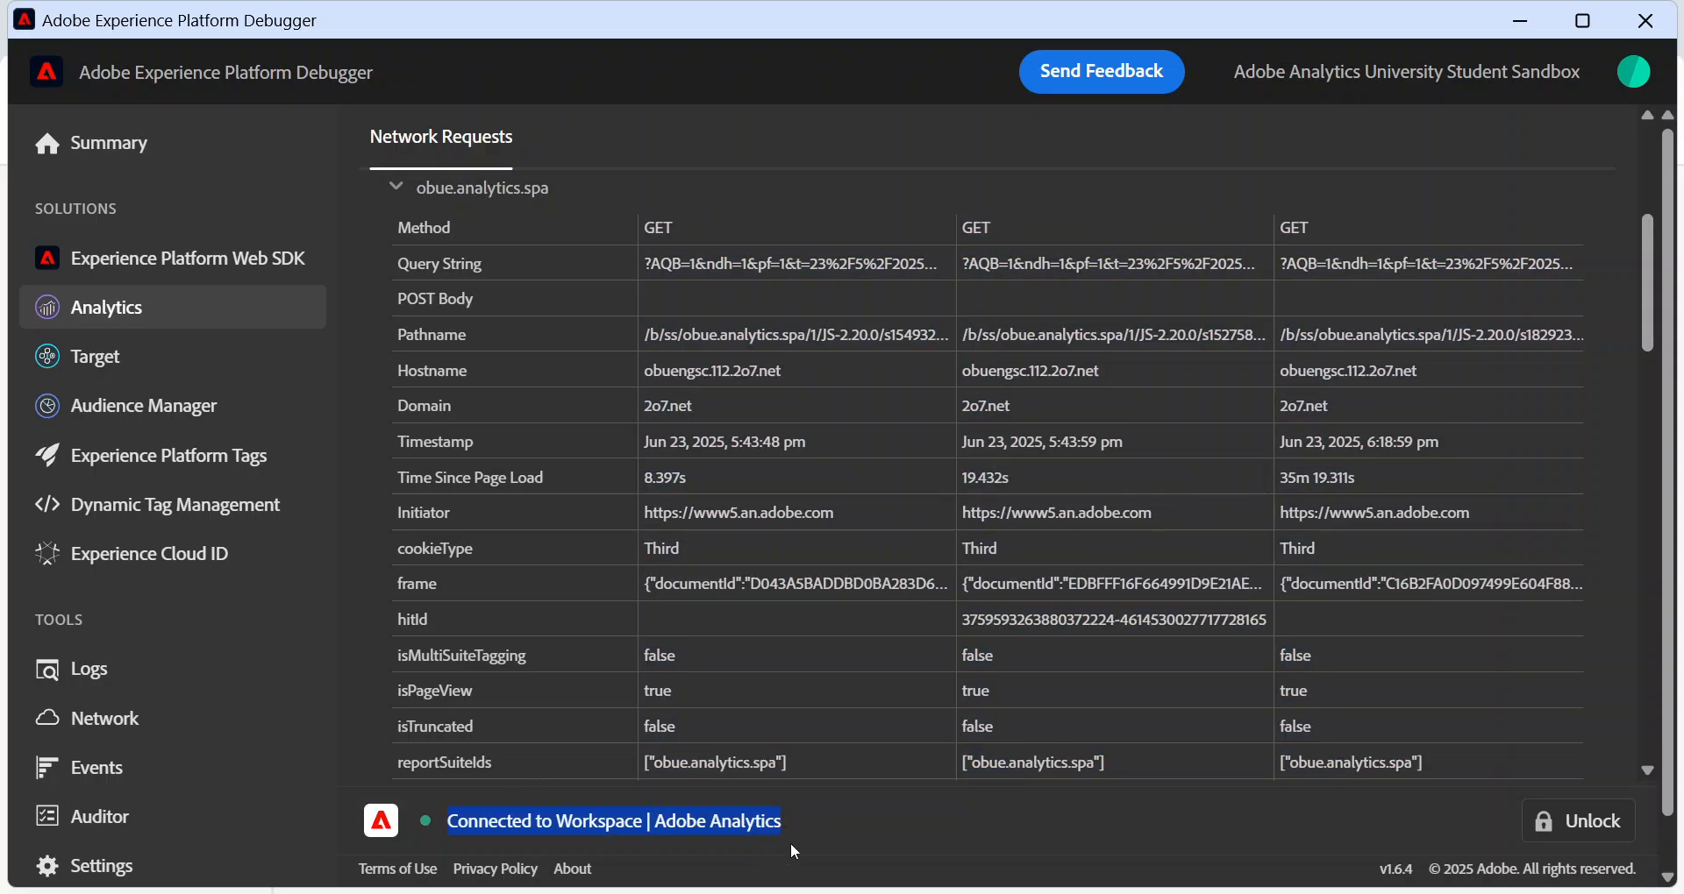
pyautogui.click(801, 830)
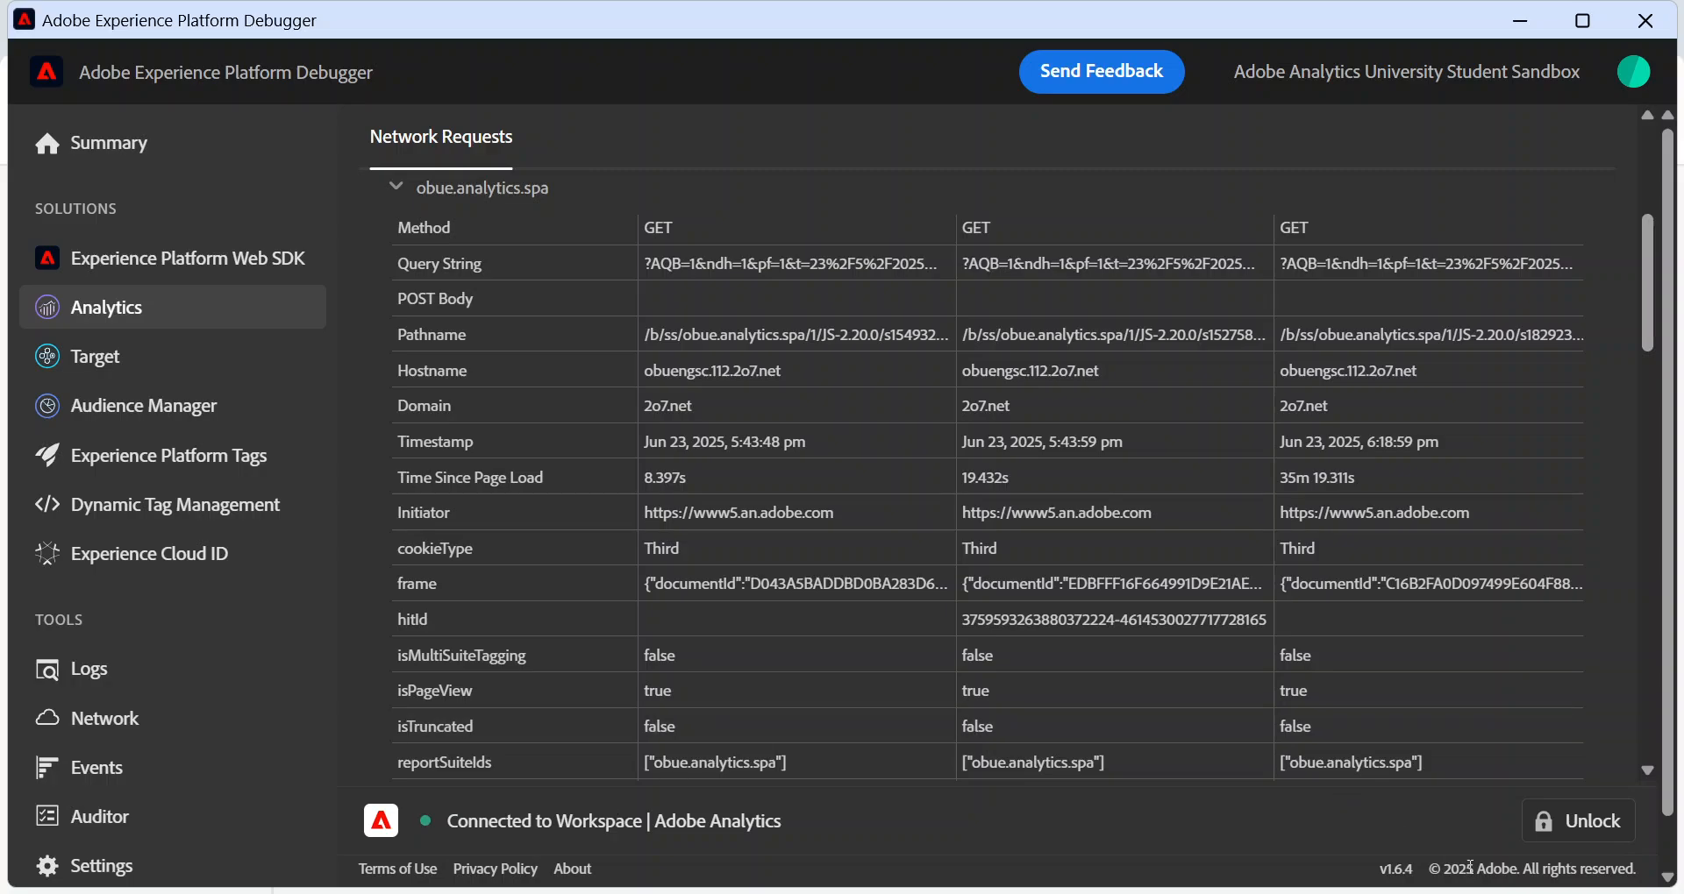
# Step: Unlock the debugger from the connected Workspace page and lock it to that page again
pyautogui.click(1558, 840)
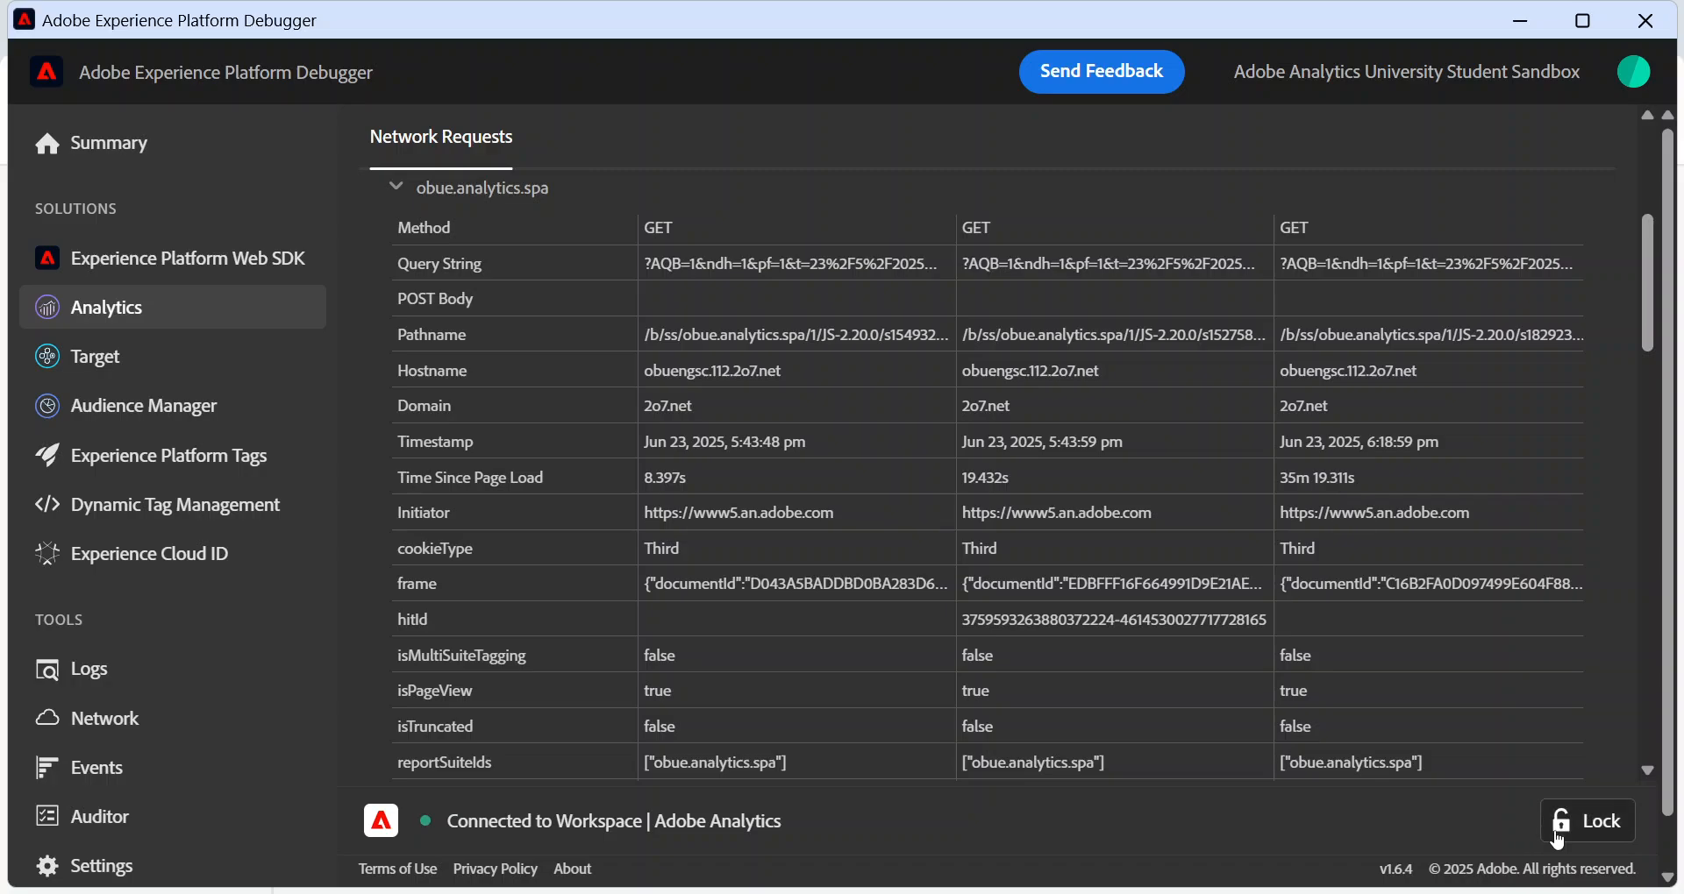
pyautogui.click(1566, 840)
pyautogui.click(1572, 839)
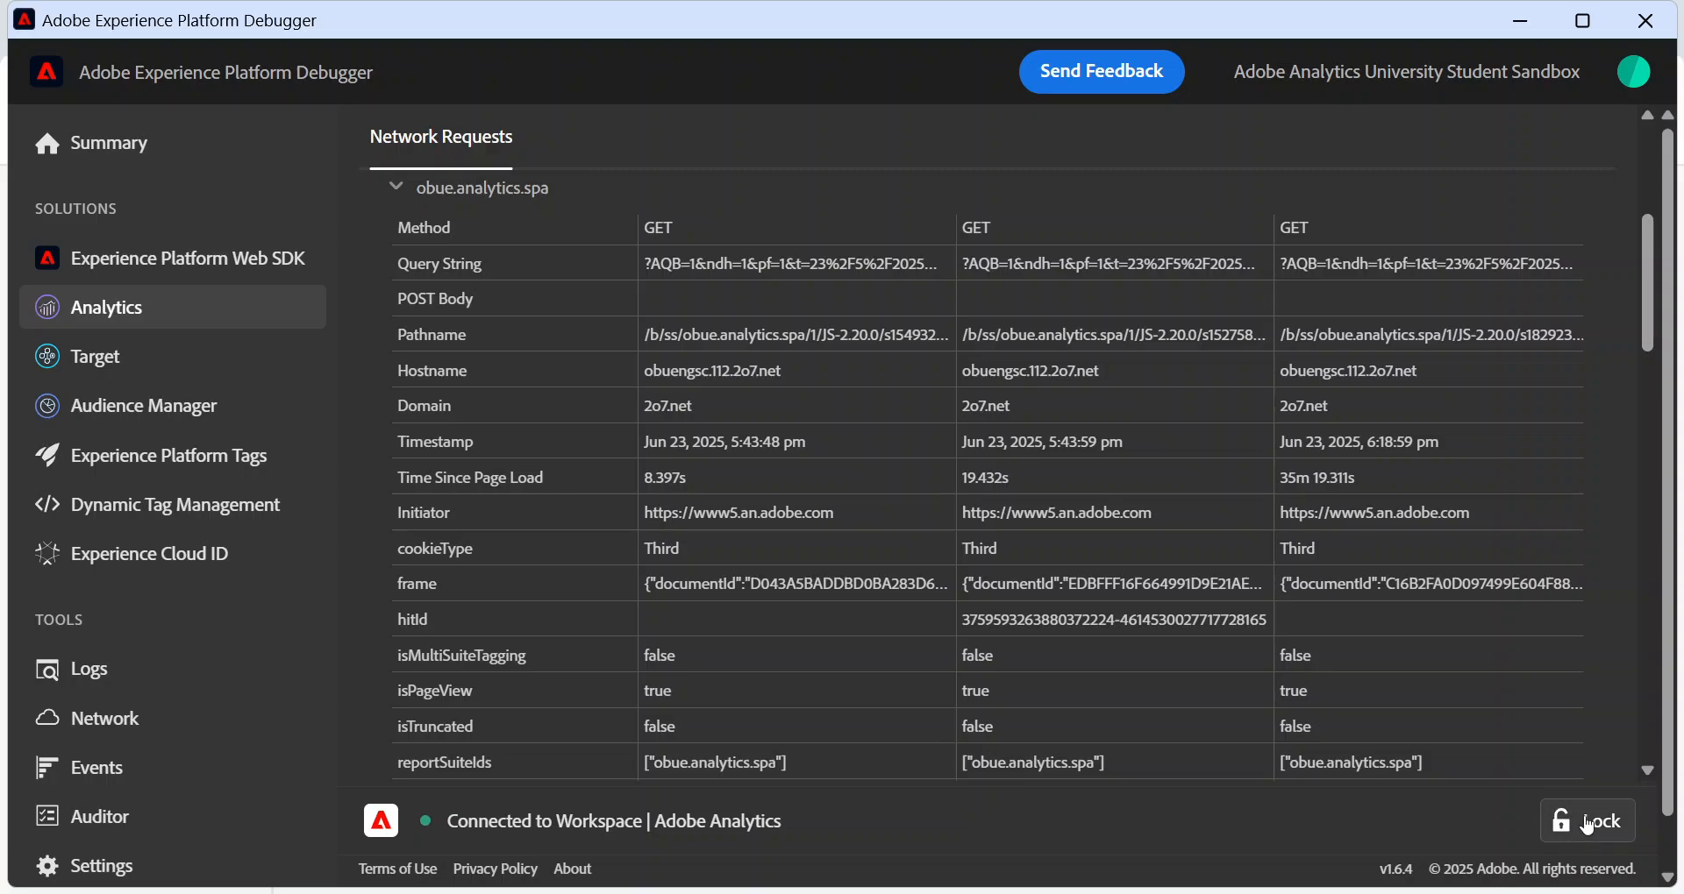
pyautogui.click(1588, 826)
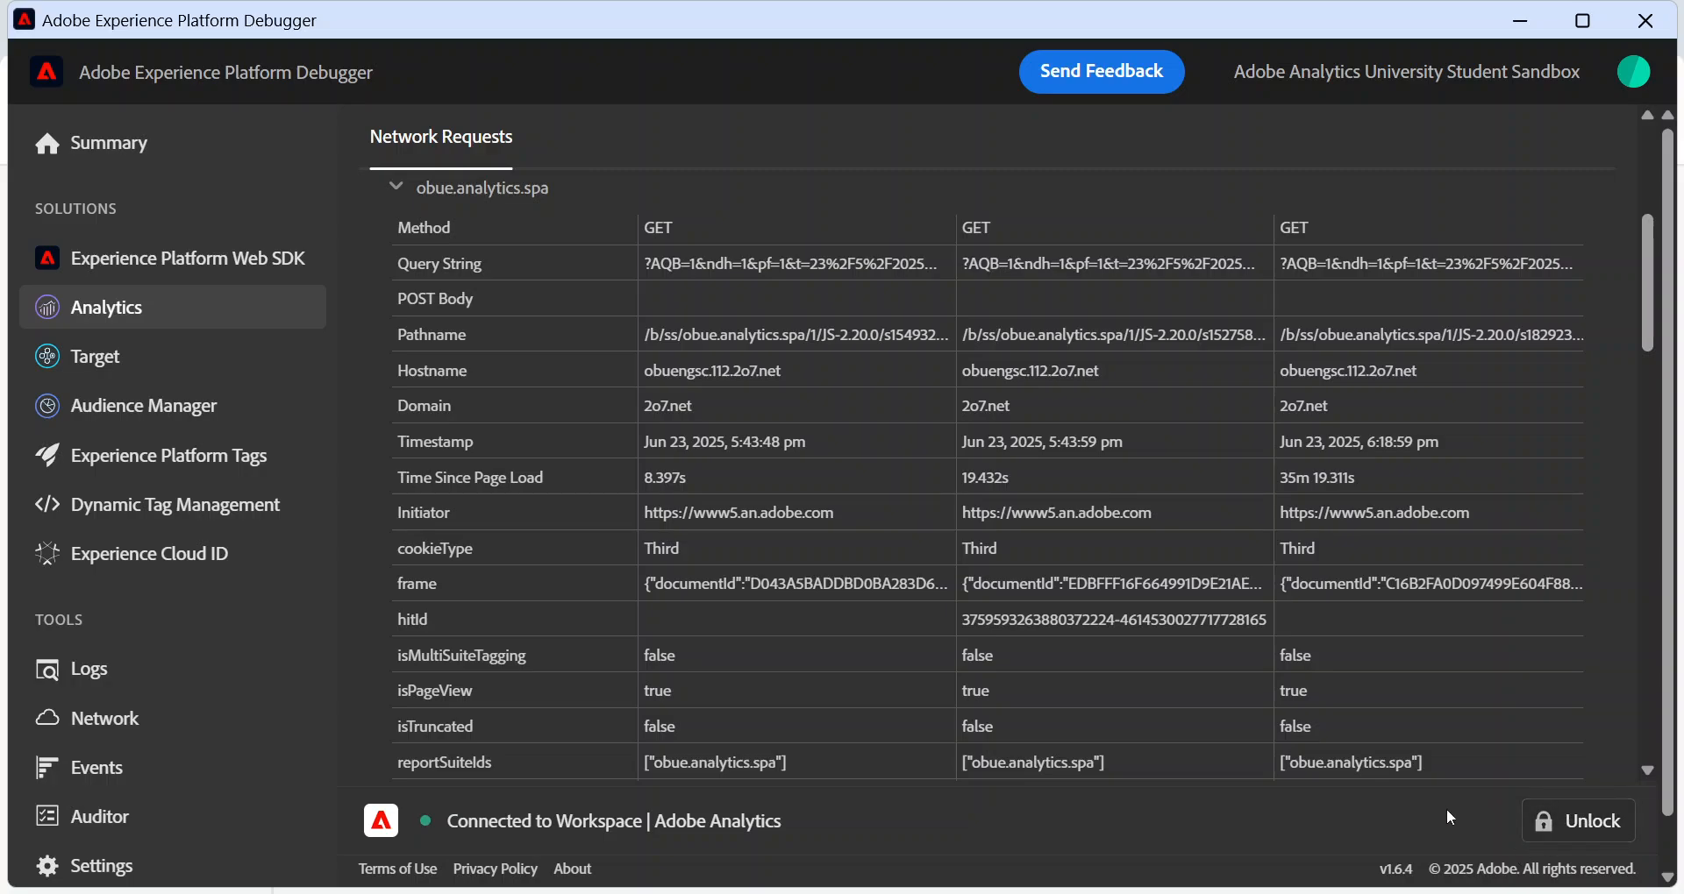
# Step: Review the obue.analytics.spa request rows again, along with the debugger's available solutions and tools
pyautogui.scroll(1, 1490, 763)
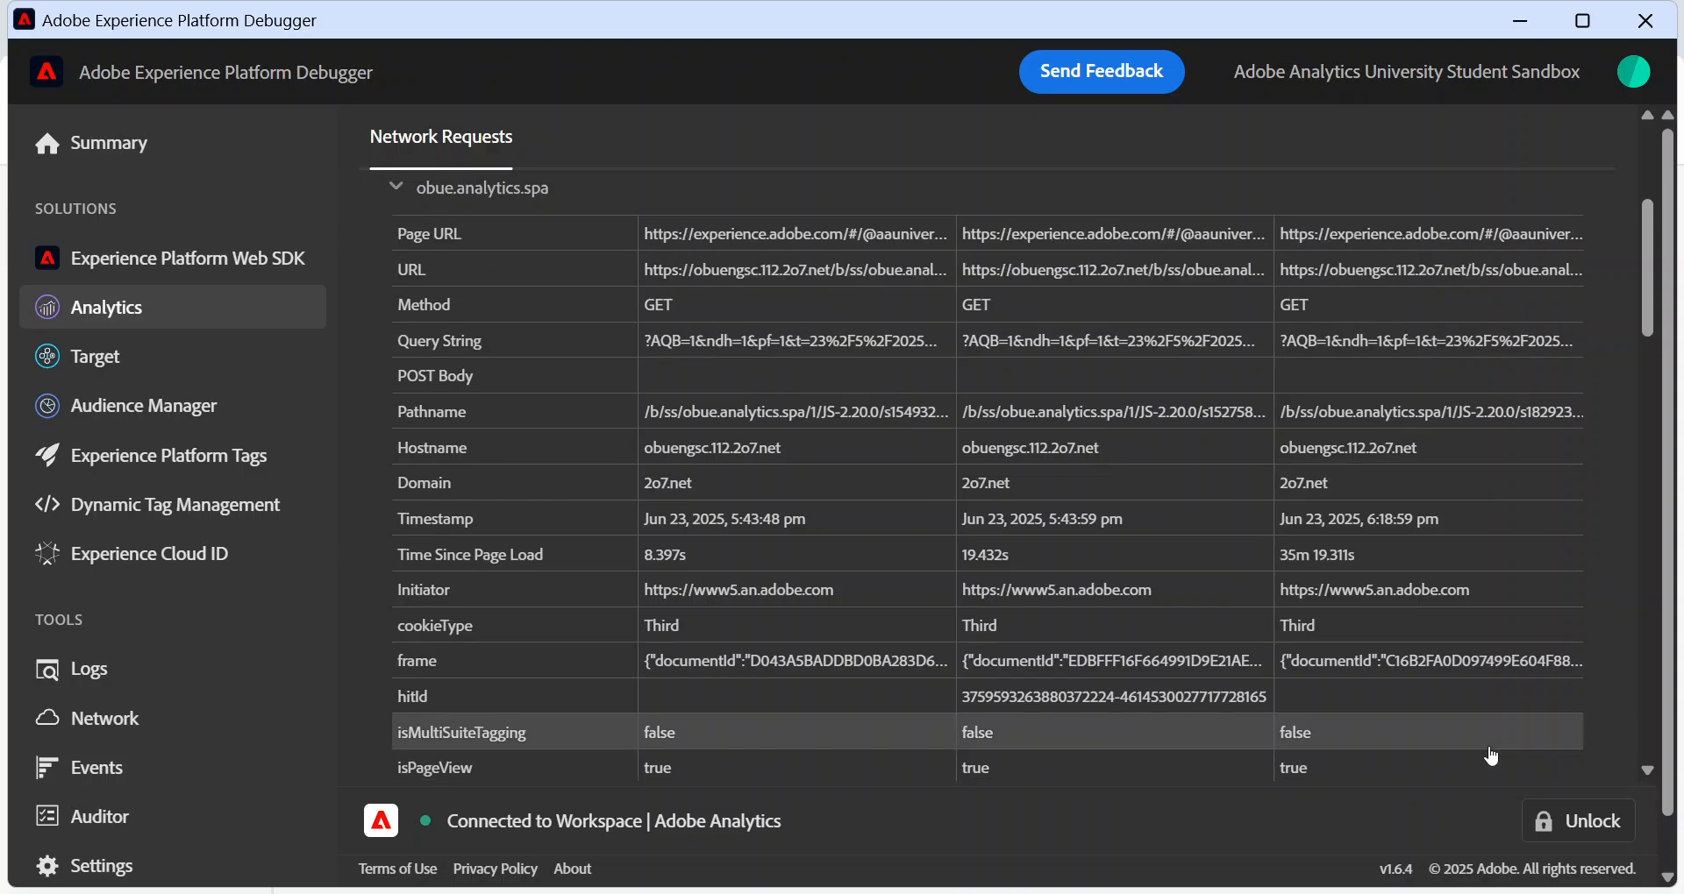
pyautogui.scroll(5, 1305, 563)
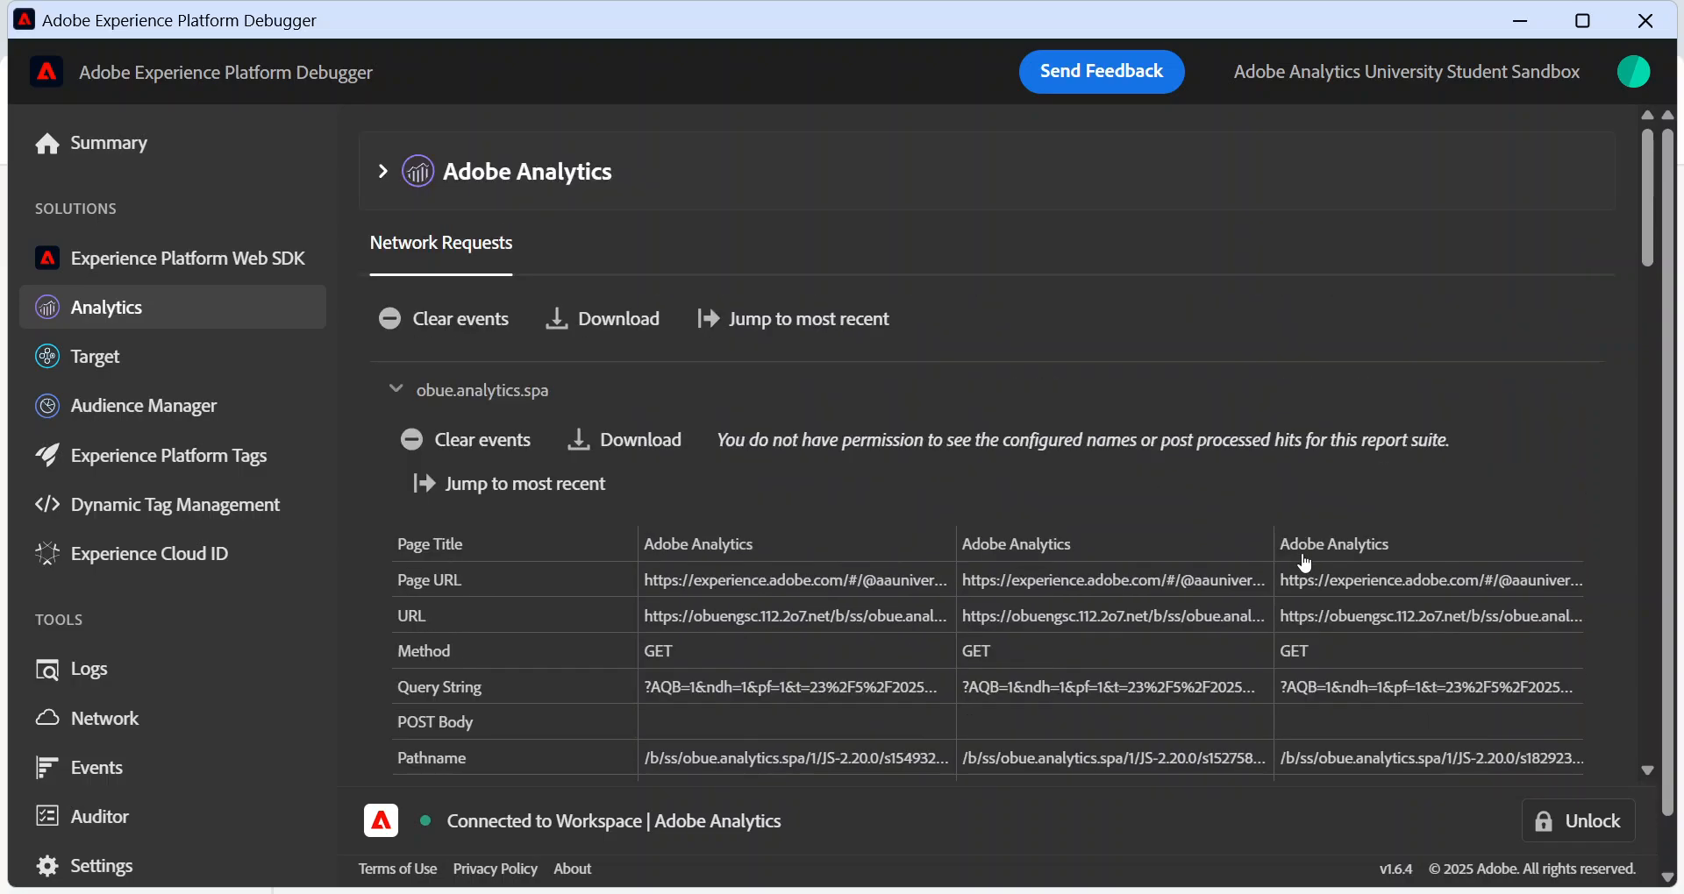
pyautogui.scroll(-1, 1151, 557)
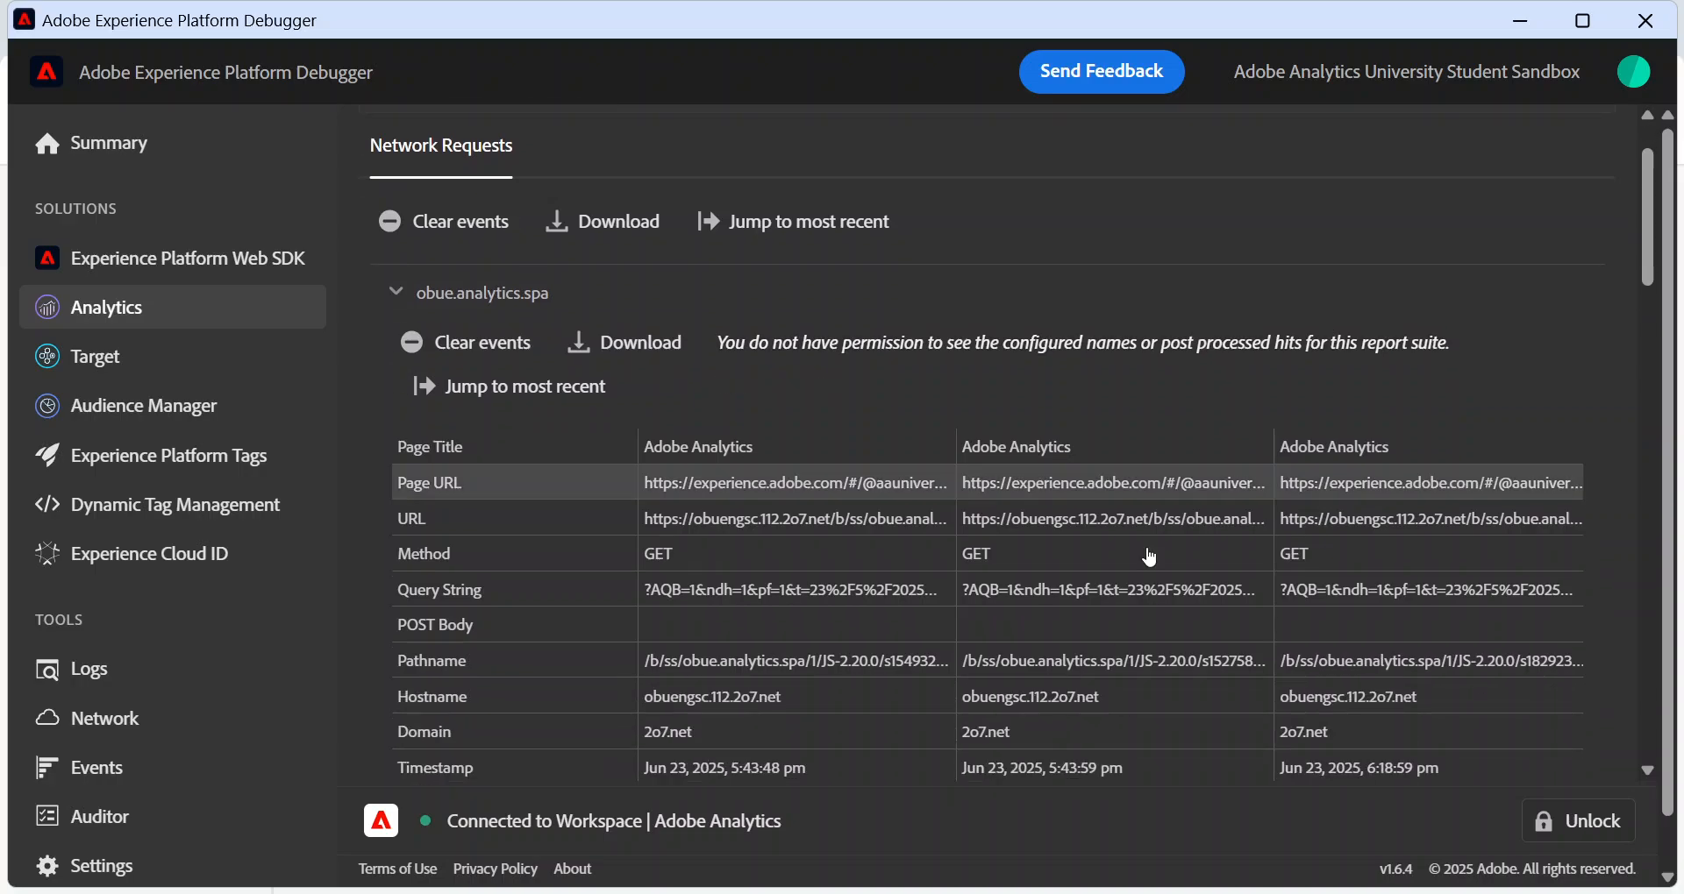
pyautogui.scroll(-1, 1151, 557)
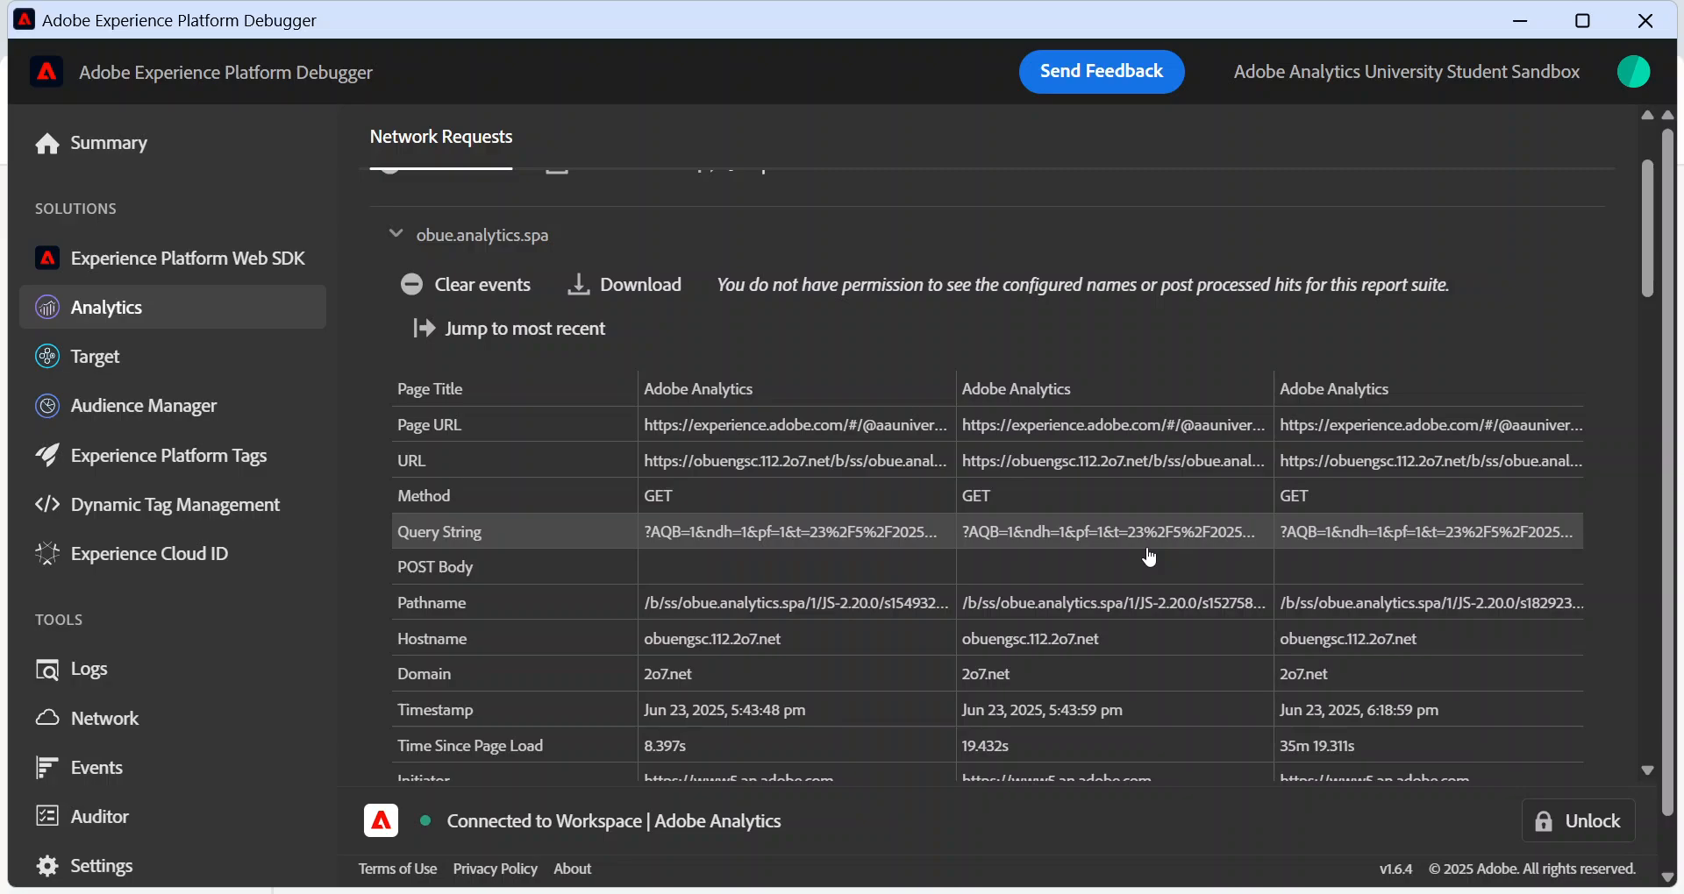
pyautogui.scroll(-1, 1151, 558)
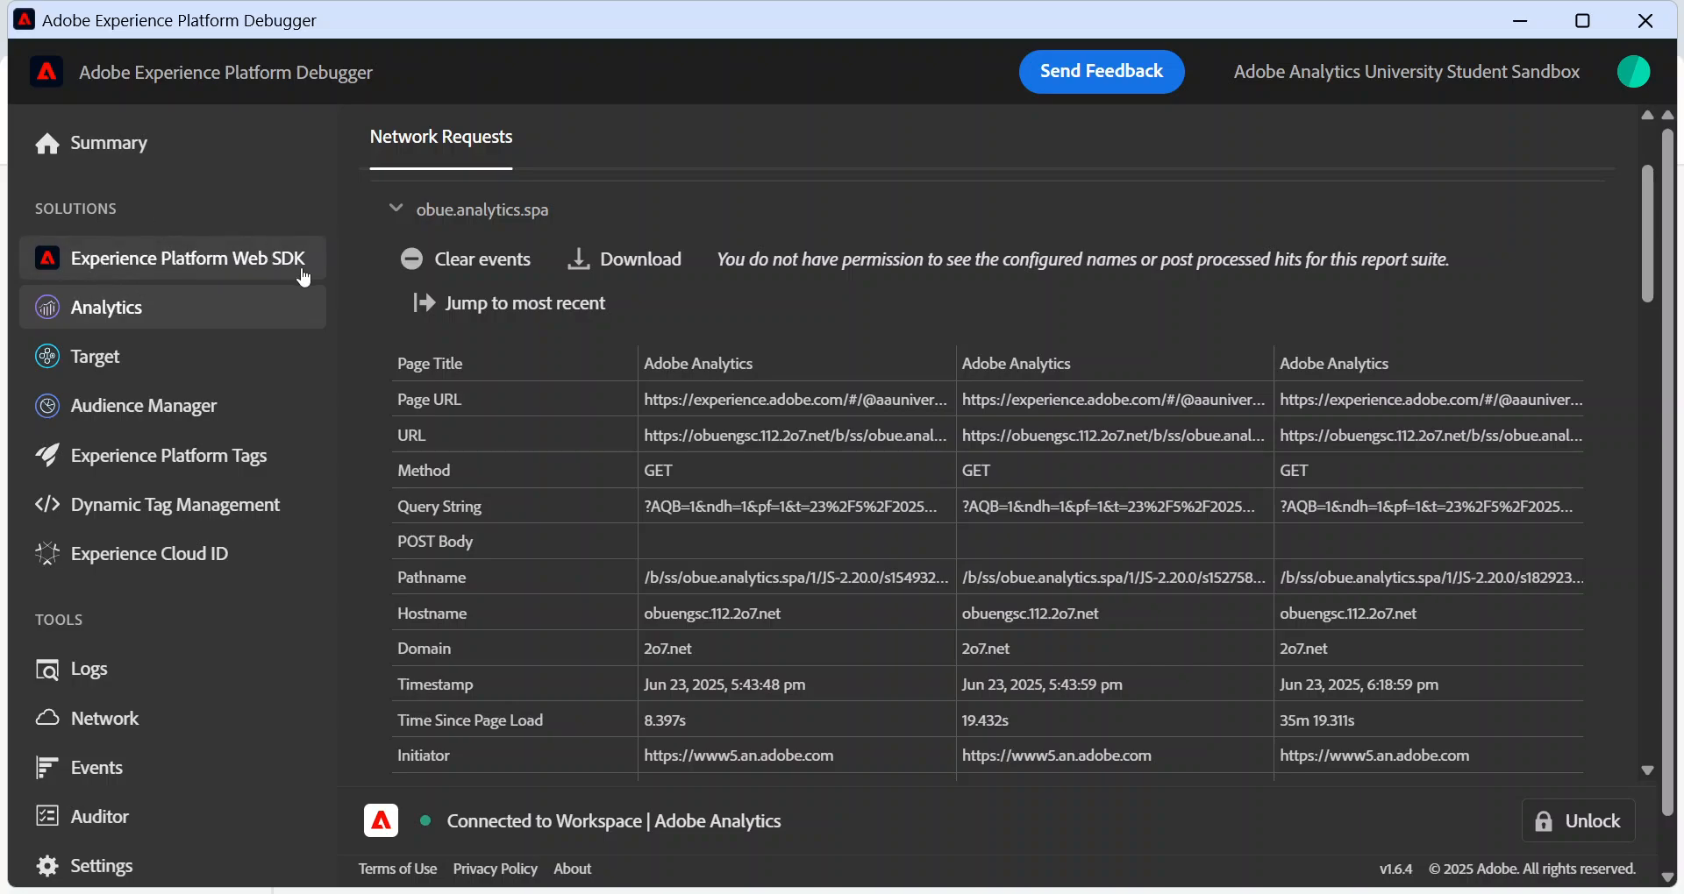
pyautogui.scroll(-1, 156, 528)
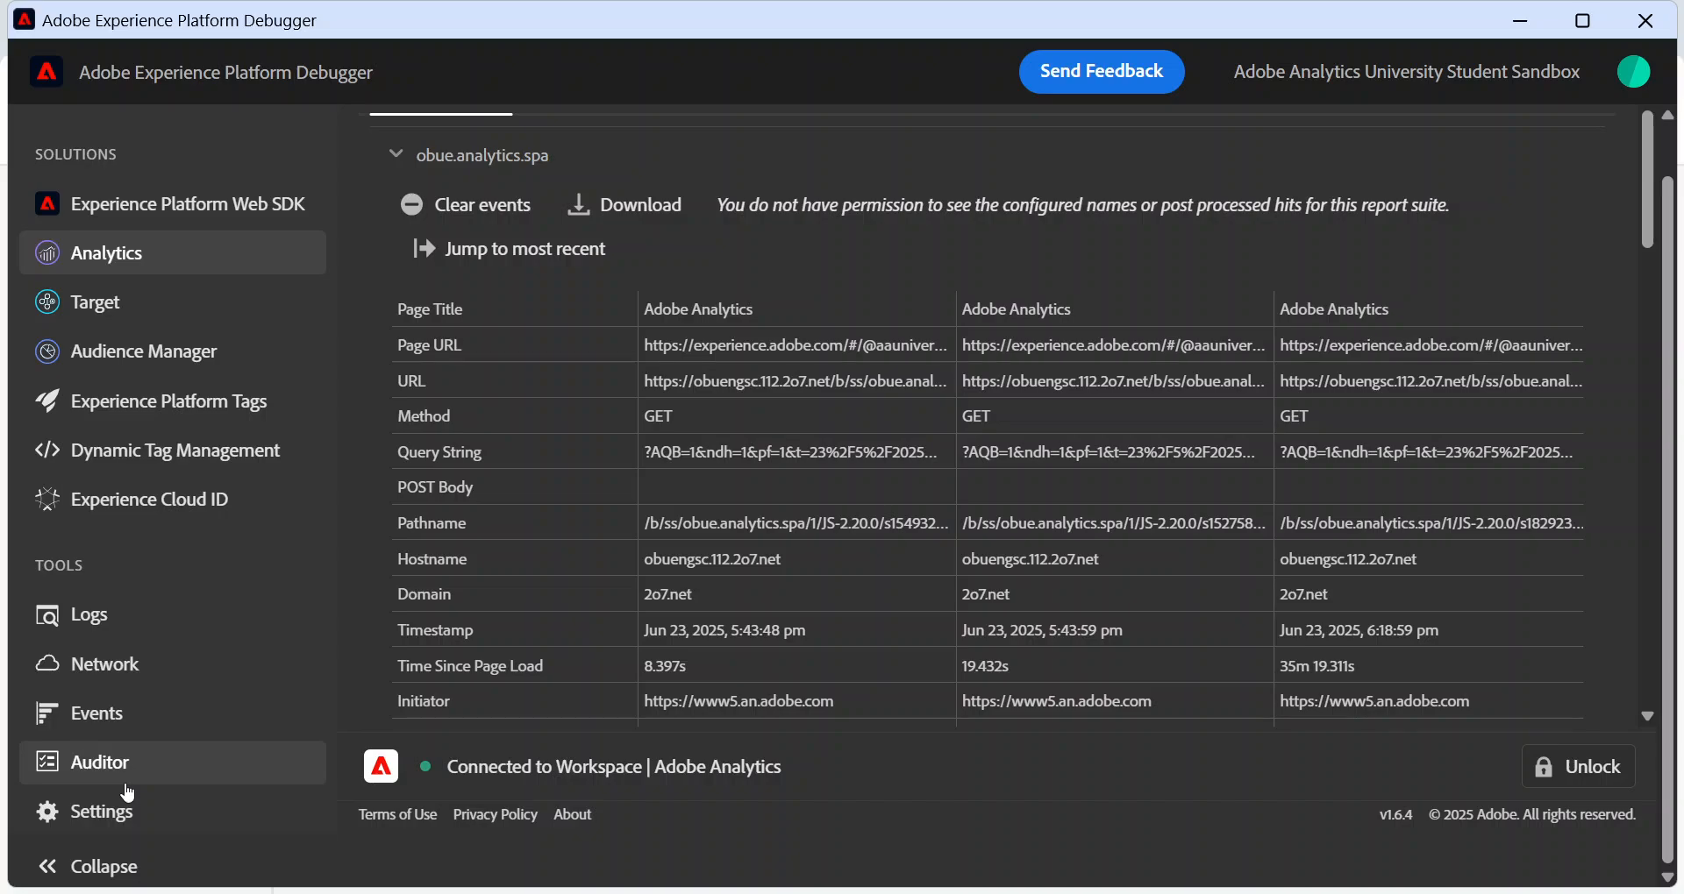
pyautogui.scroll(3, 651, 575)
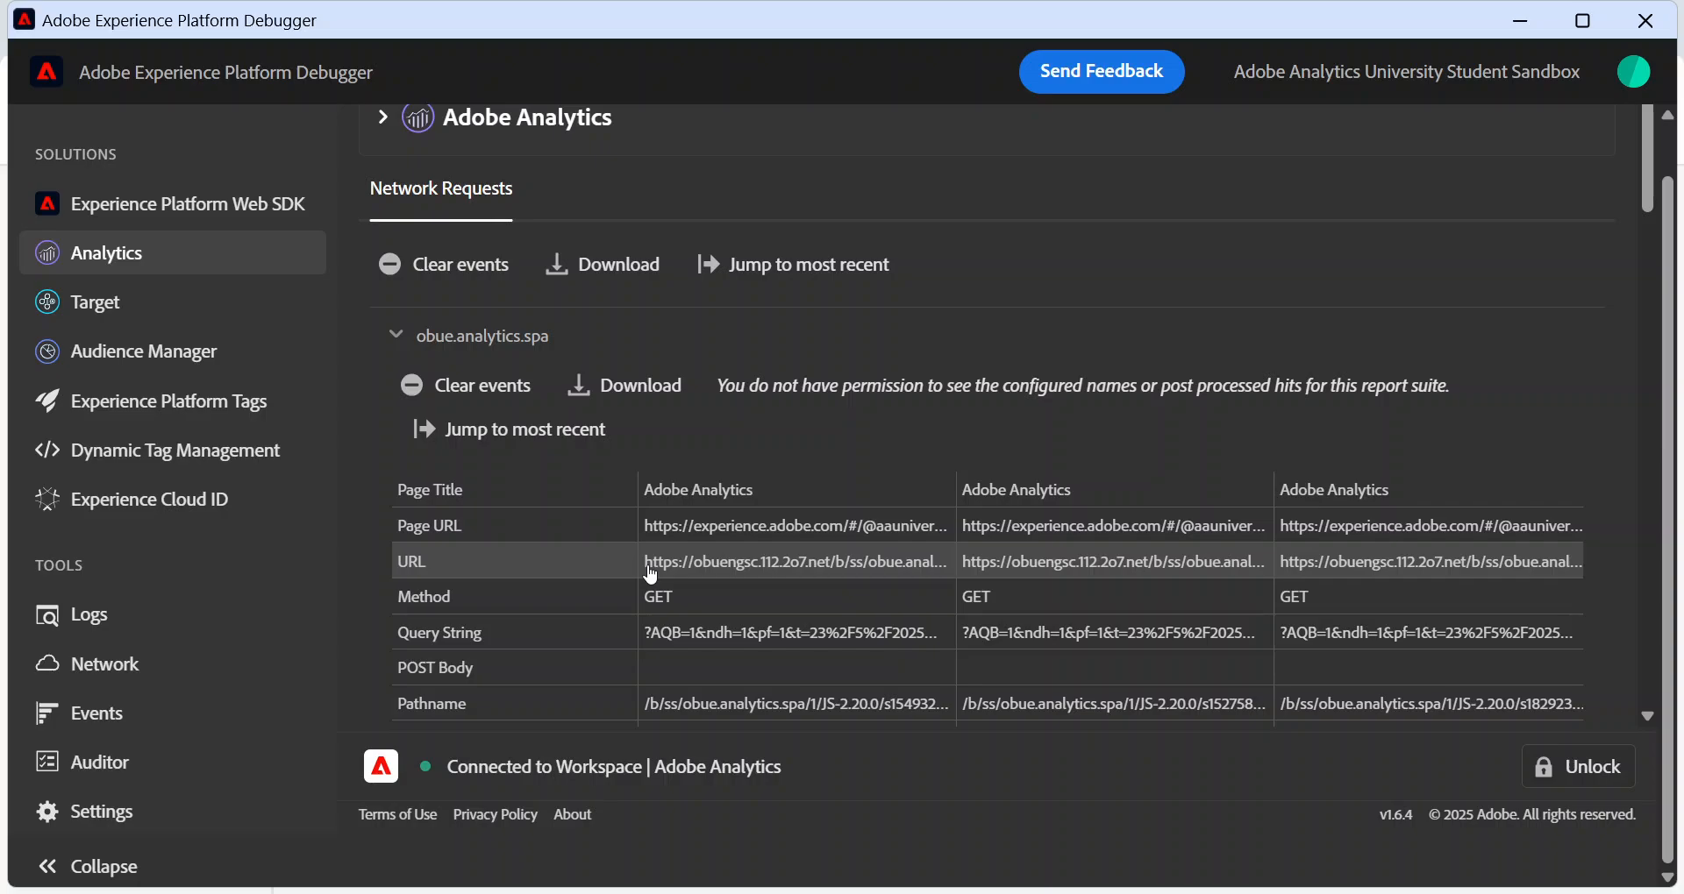
pyautogui.scroll(-2, 706, 539)
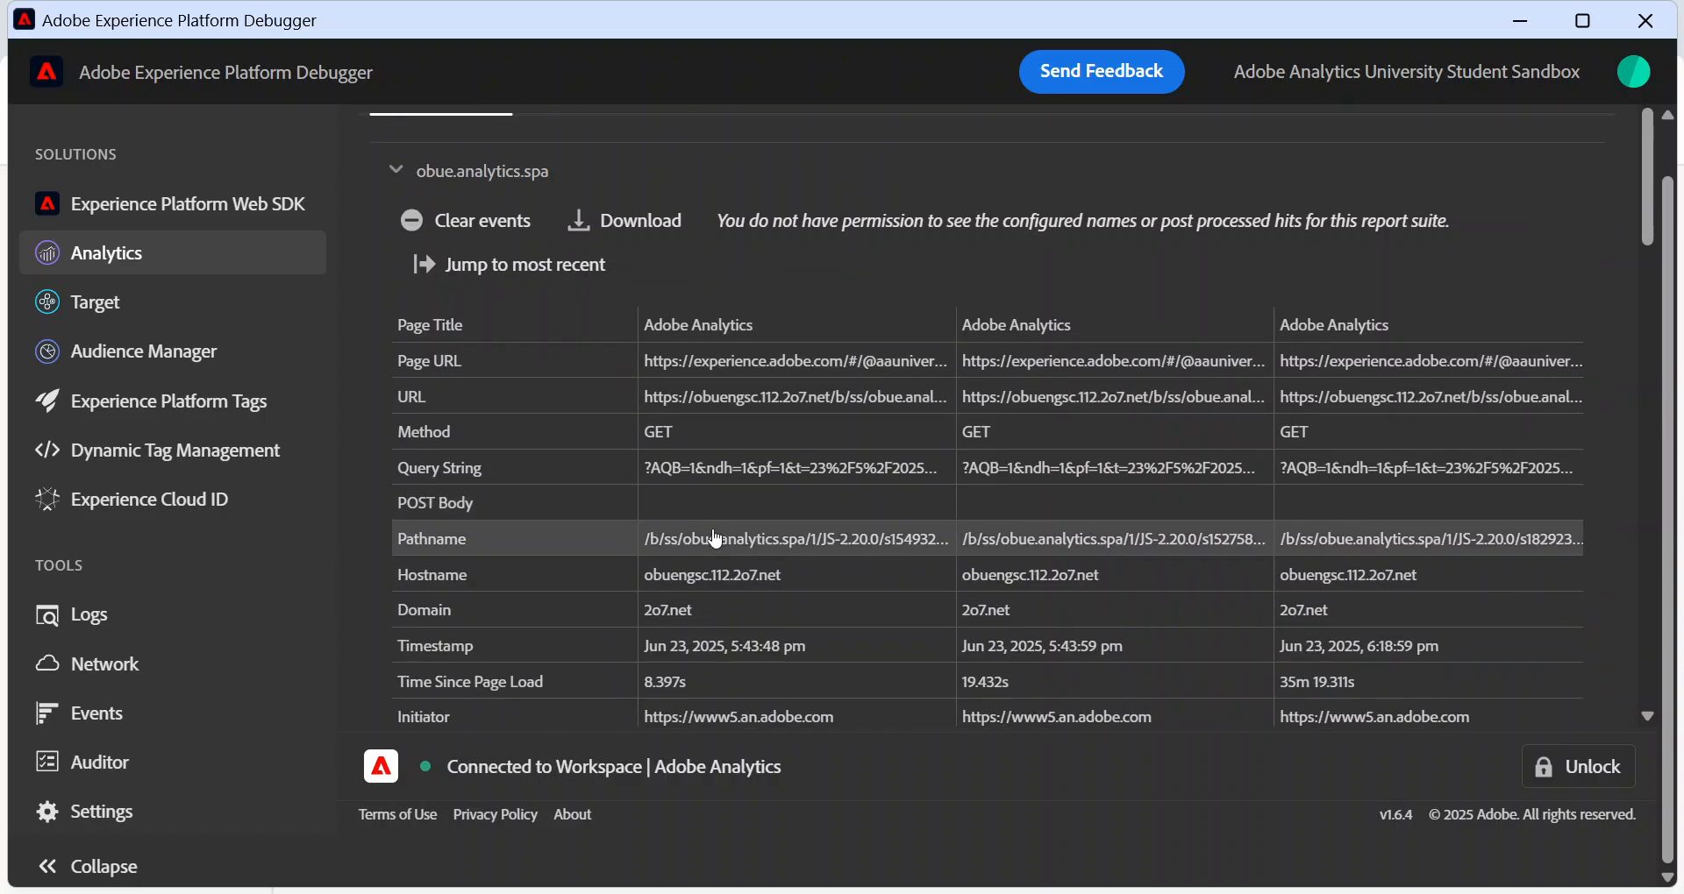